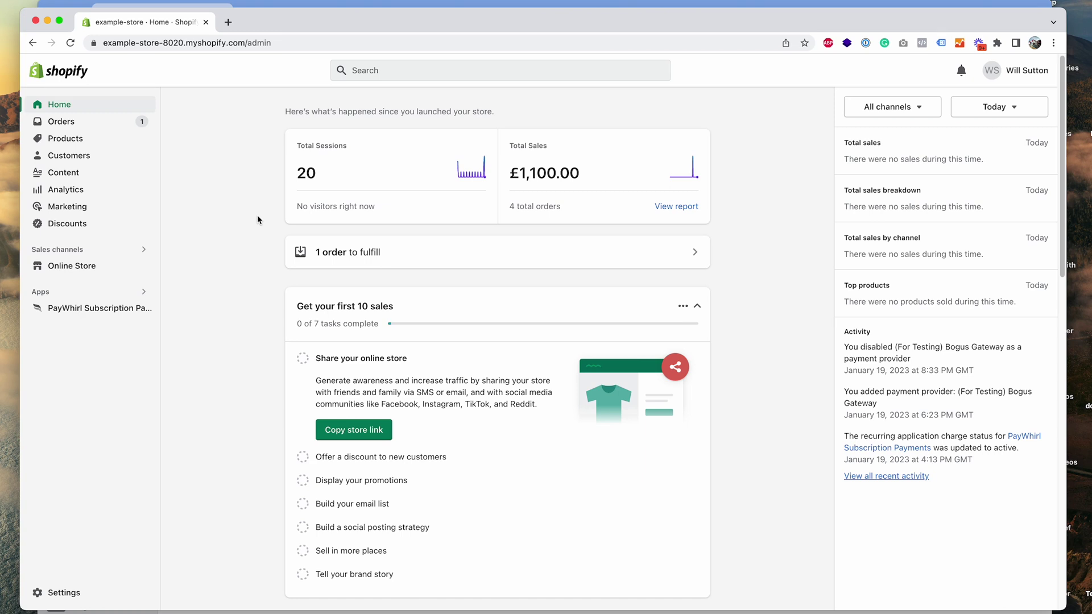
Bring the Klaviyo Sign-up forms window, listing the SaaS Insights embed form, to the front.
key("super+grave")
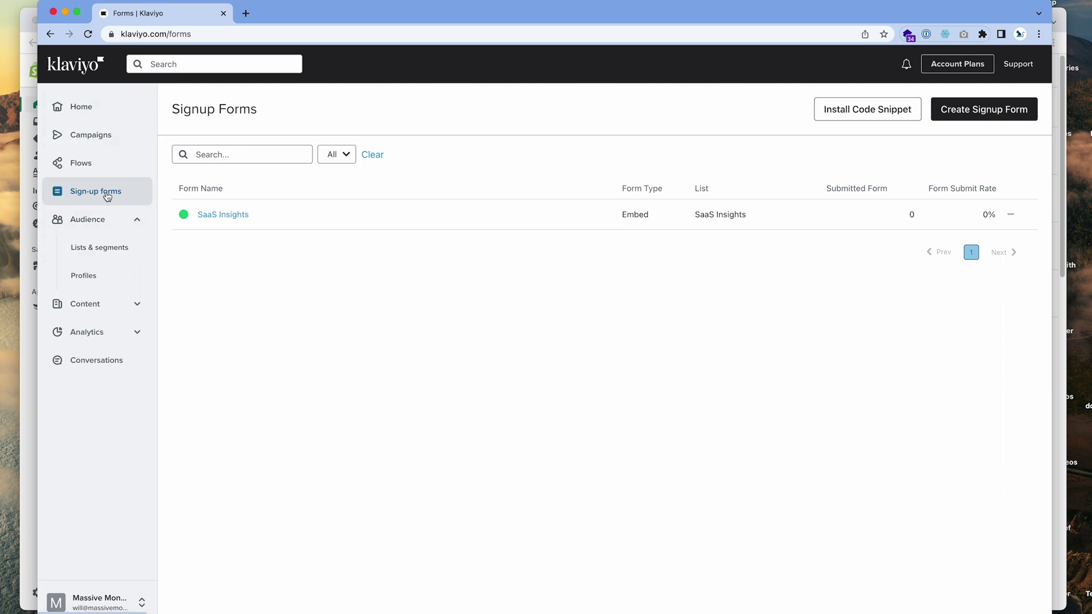
Reload Sign-up forms and get the install code snippet, which confirms signup forms are installed.
left_click(110, 196)
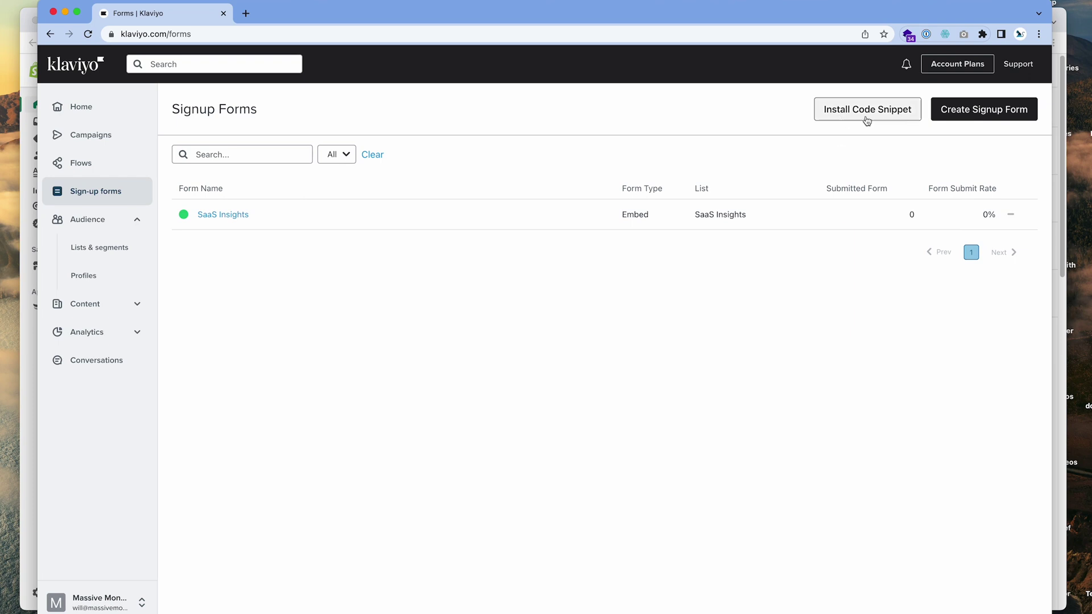
left_click(843, 113)
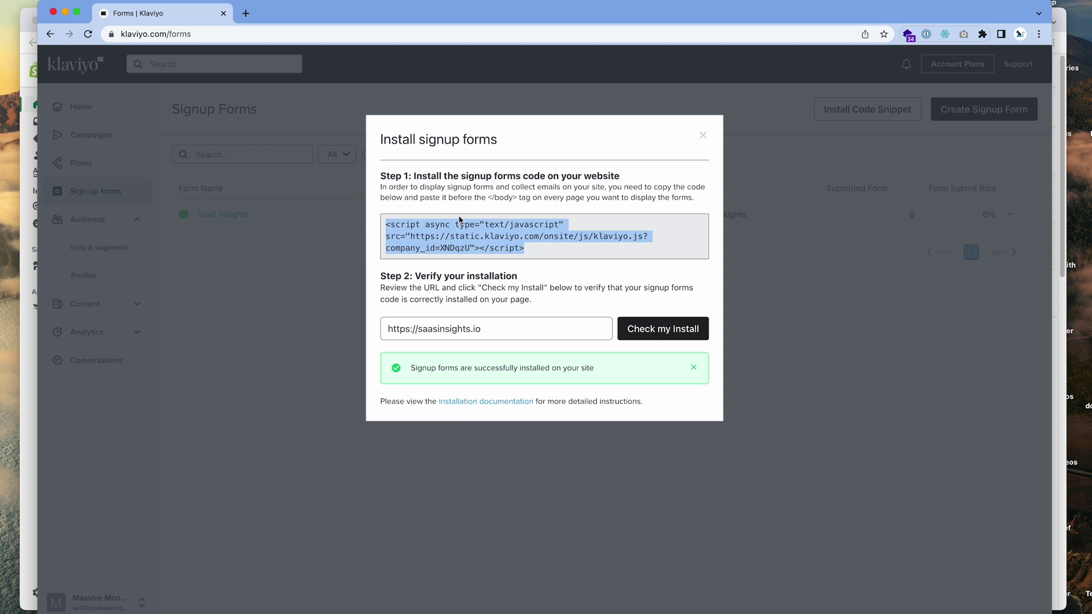
left_click(25, 349)
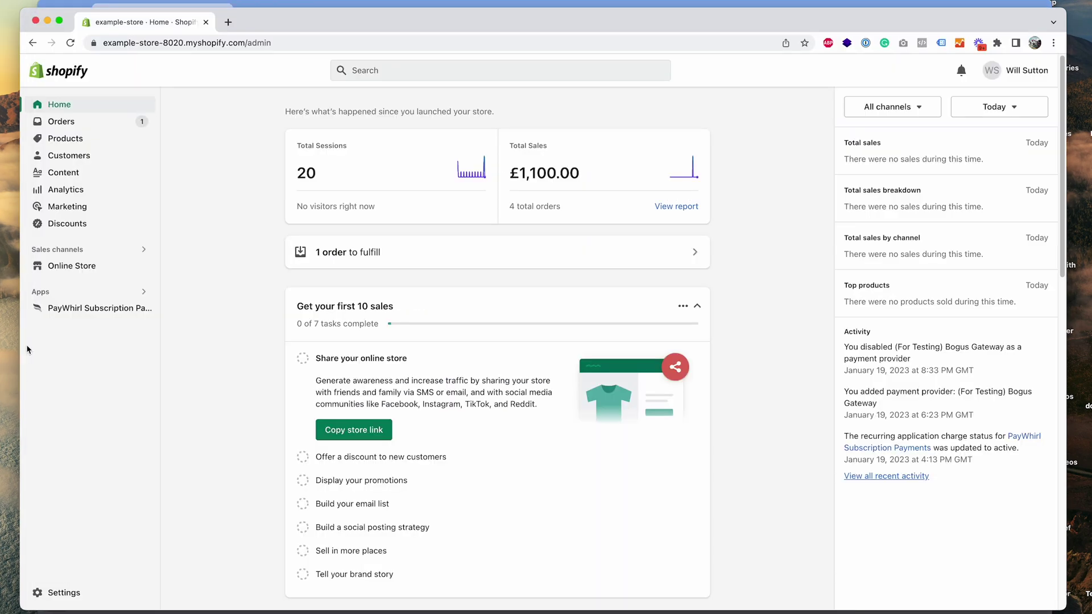
Open the Dawn theme's theme.liquid layout file in the Shopify code editor.
left_click(116, 267)
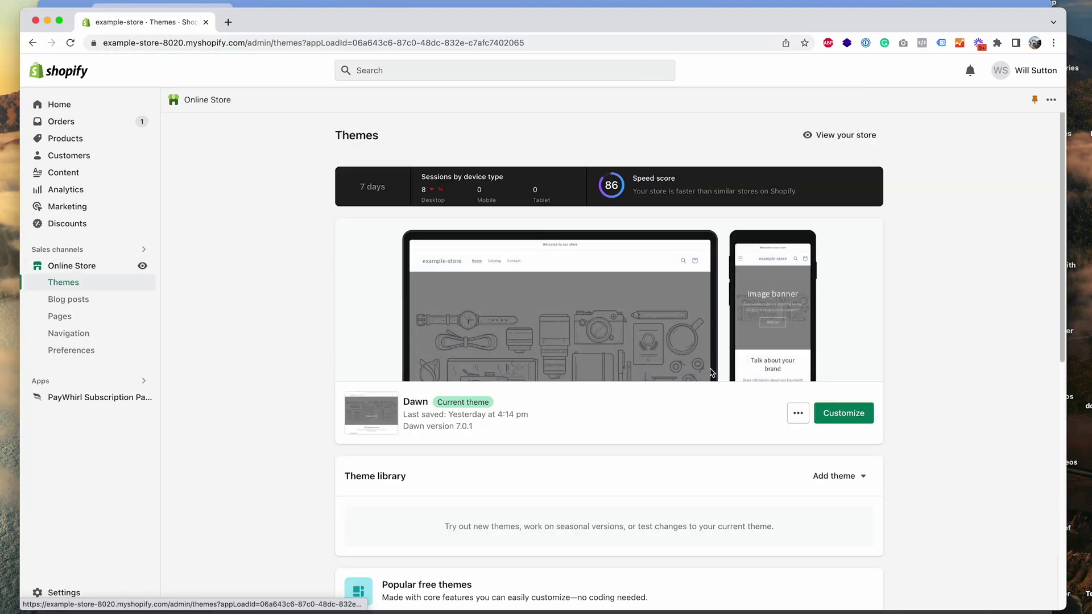
left_click(798, 413)
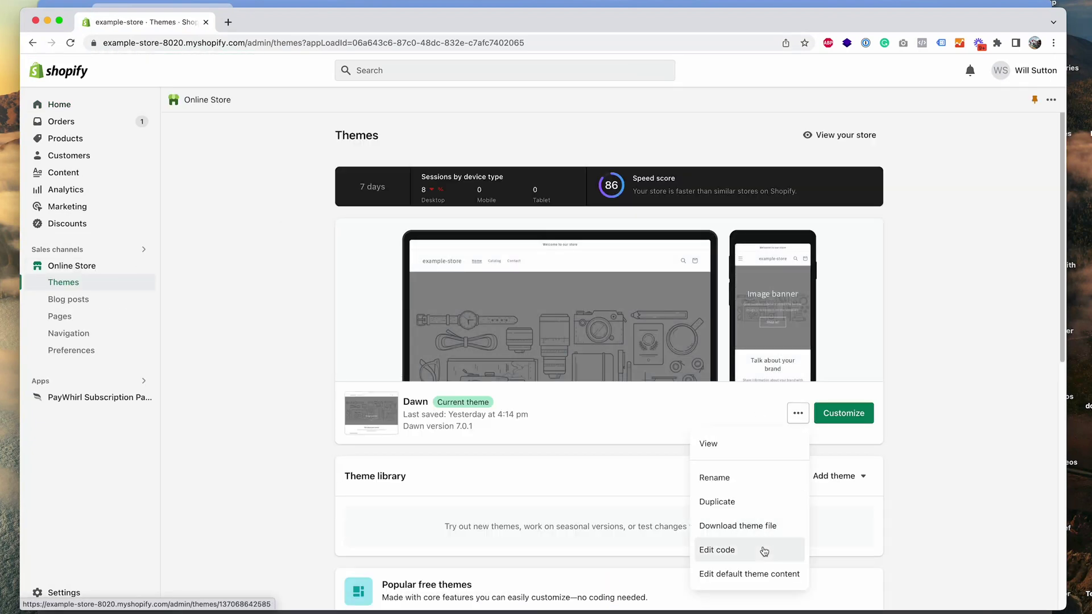
left_click(764, 549)
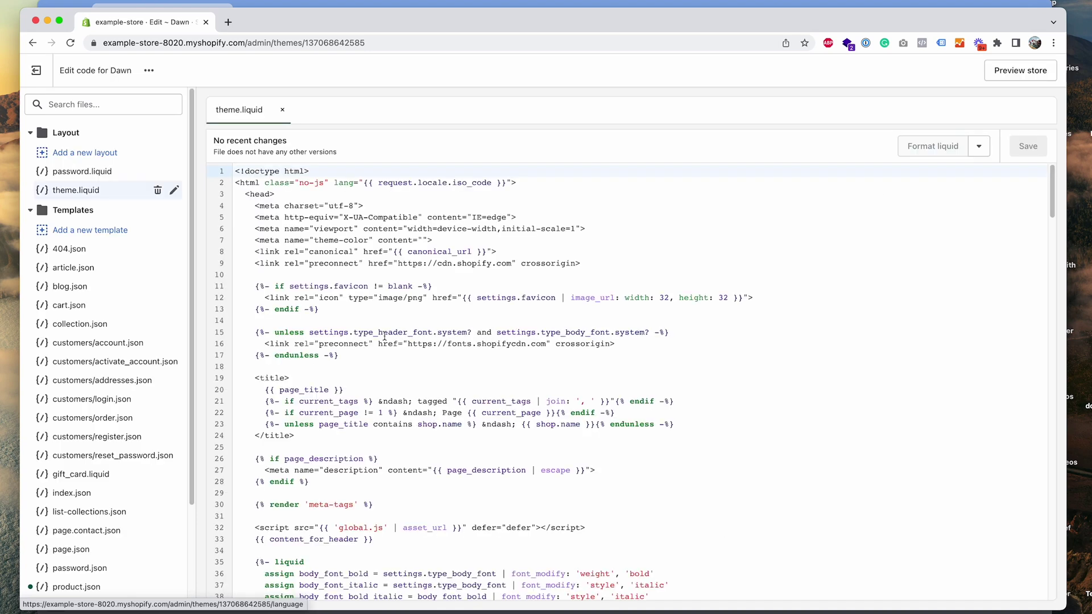
left_click(86, 191)
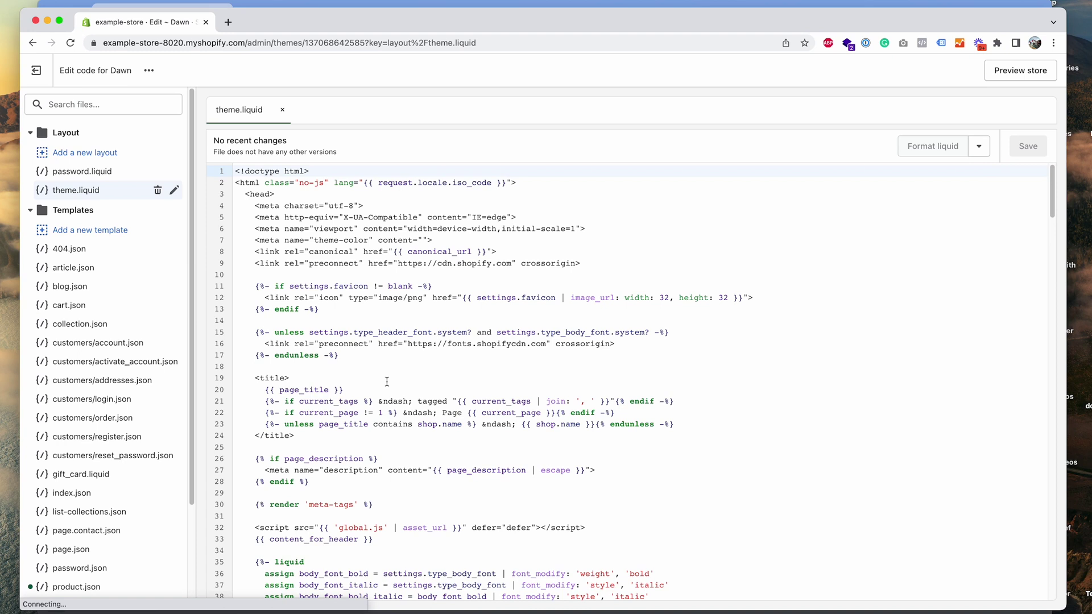
Paste the Klaviyo script on a new line 293 above </body> and save theme.liquid.
scroll(387, 382, "down", 20)
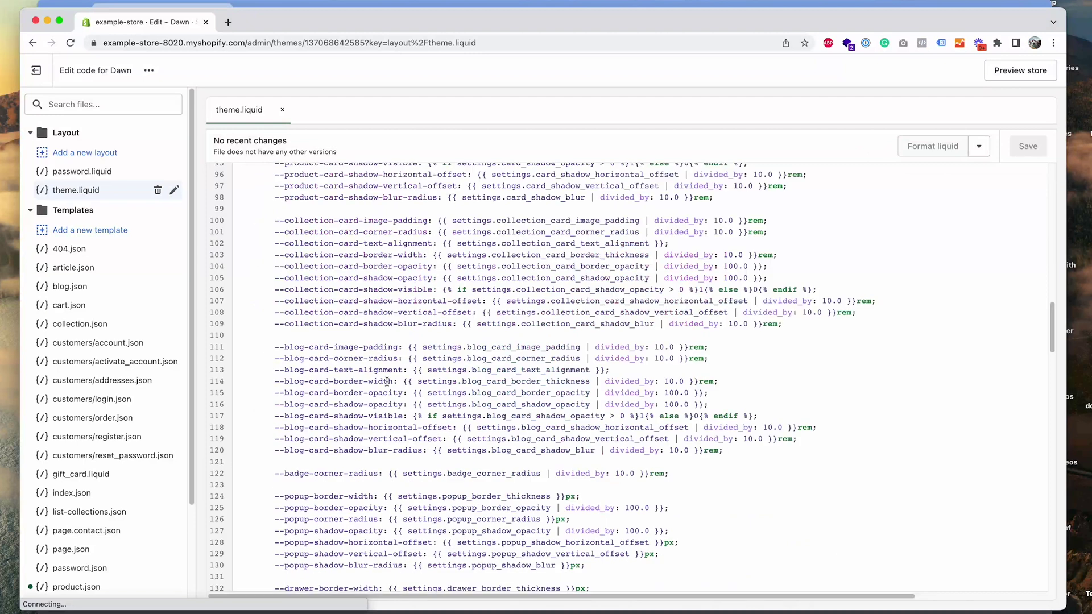
scroll(387, 381, "down", 20)
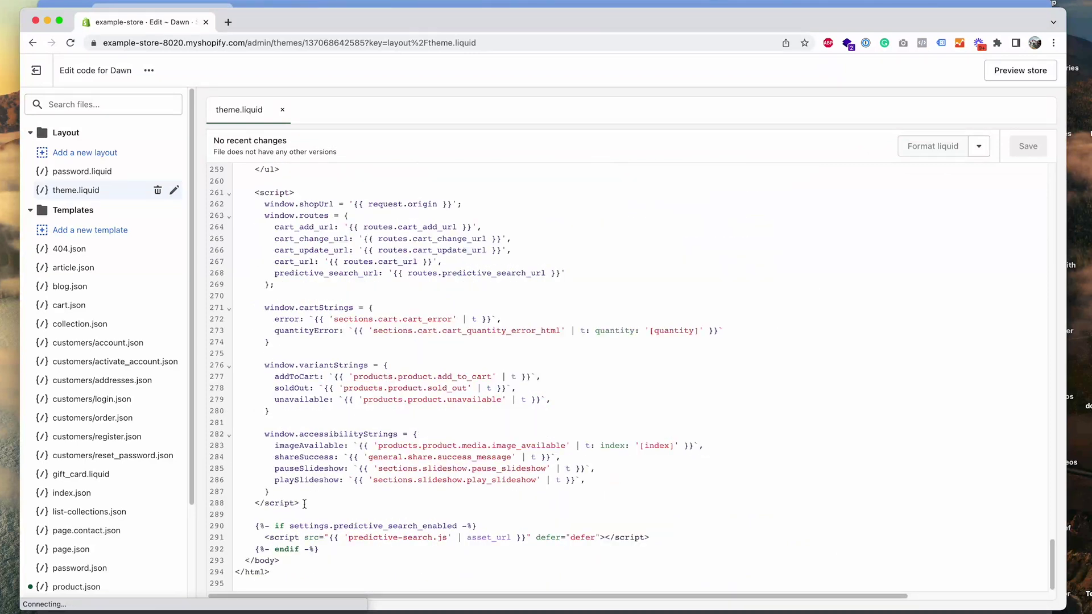
left_click_drag(244, 561, 281, 562)
left_click(329, 551)
key("Return")
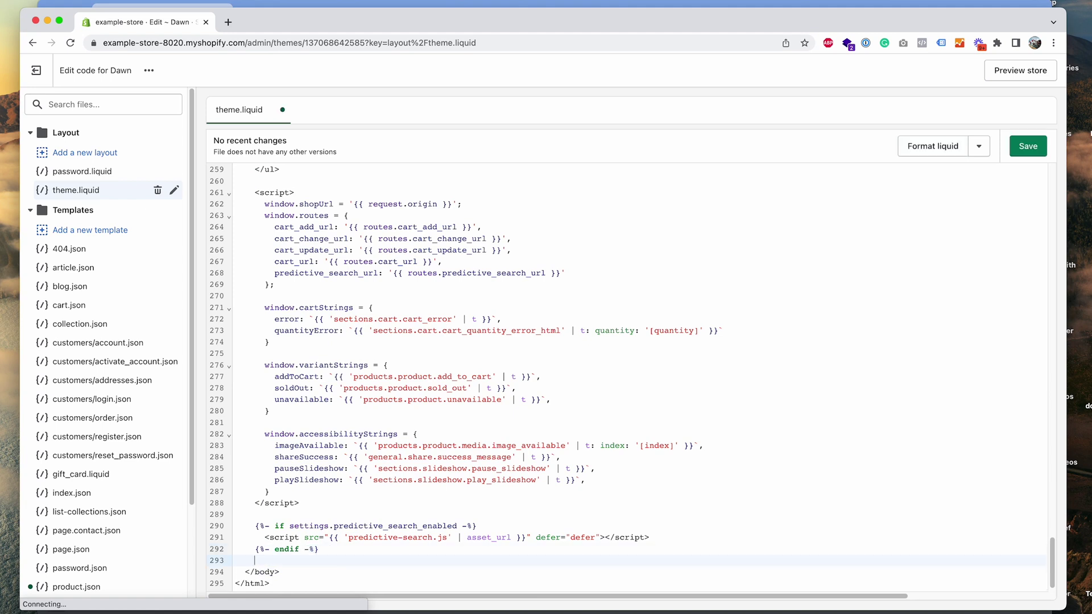
type("<script async type=\"text/javascript\" src=\"https://static.klaviyo.com/onsite/js/klaviyo.js?company_id=XNDqzU\"></script>")
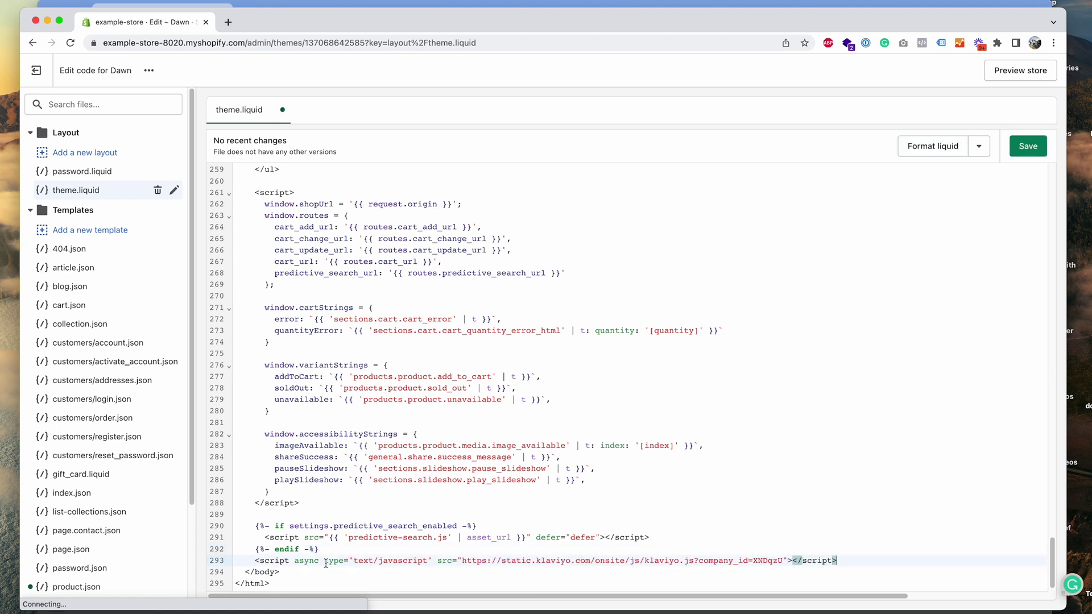
left_click(1031, 149)
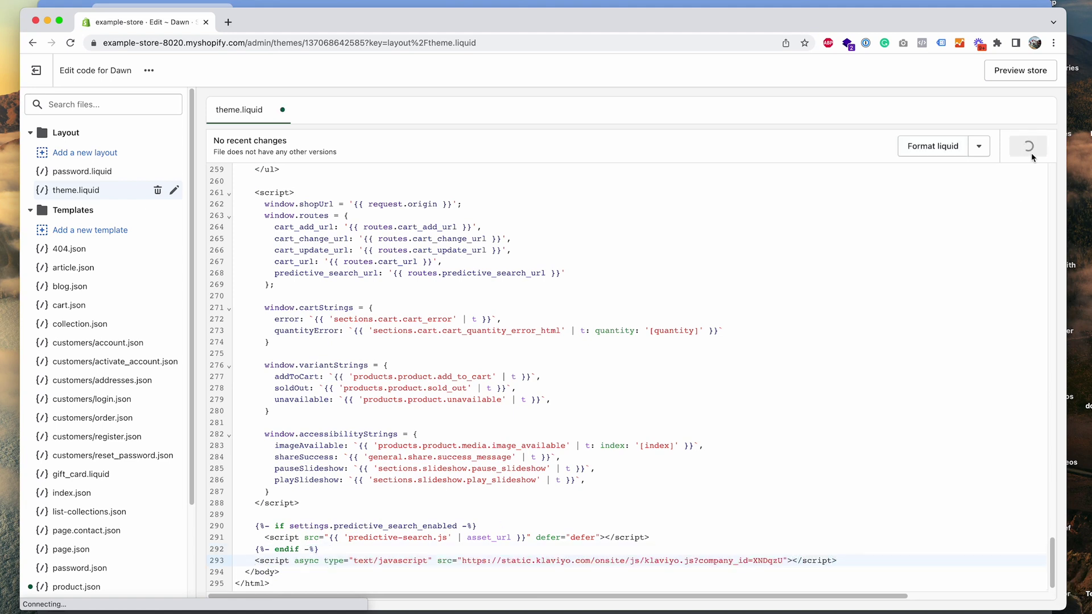
left_click(643, 4)
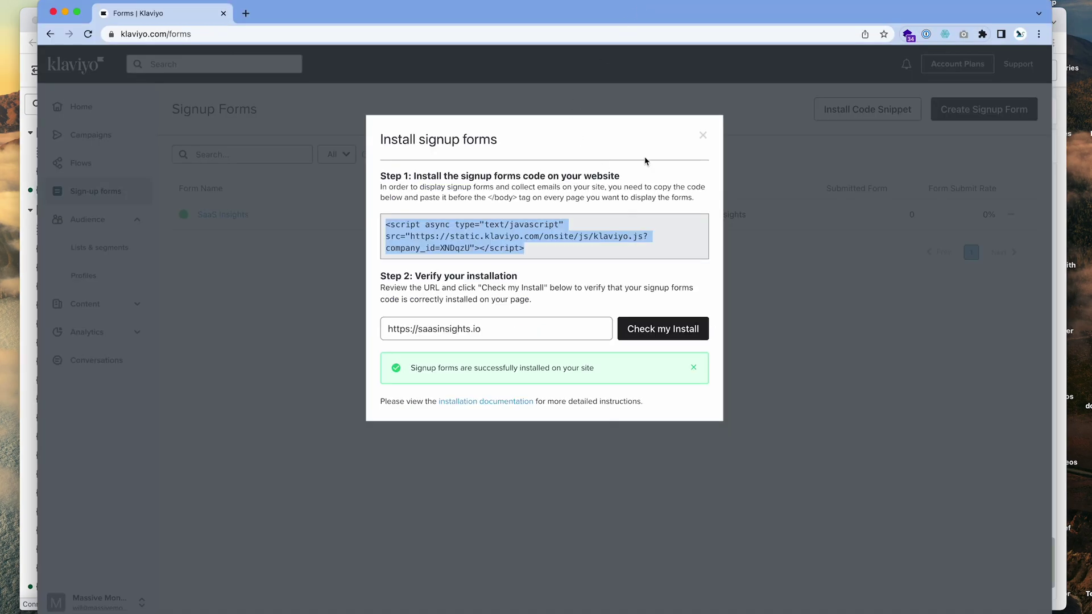
Close the Klaviyo install signup forms dialog.
left_click_drag(483, 330, 415, 330)
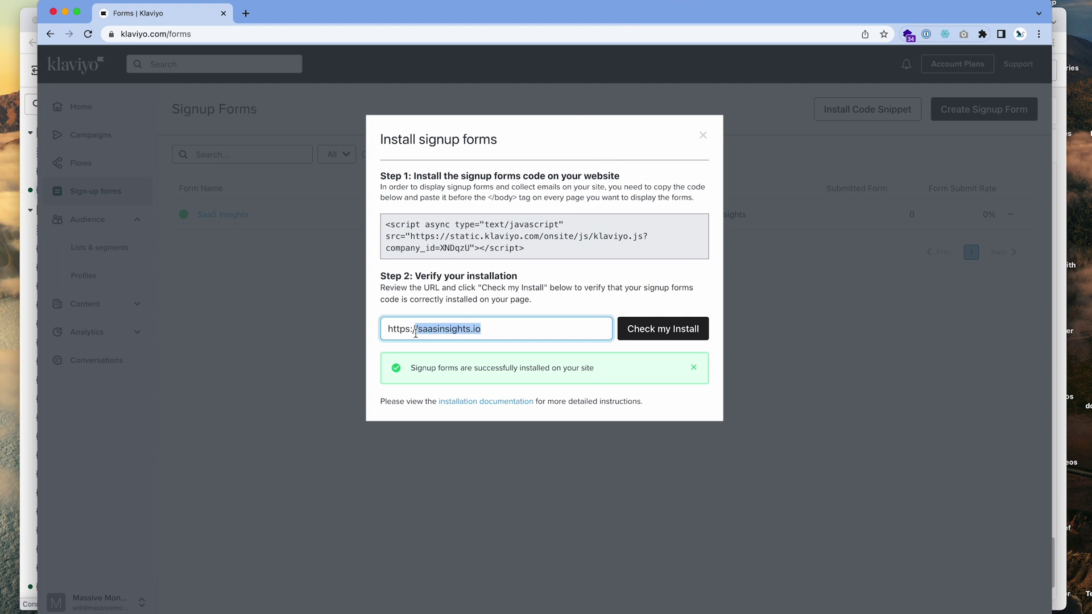
left_click(703, 136)
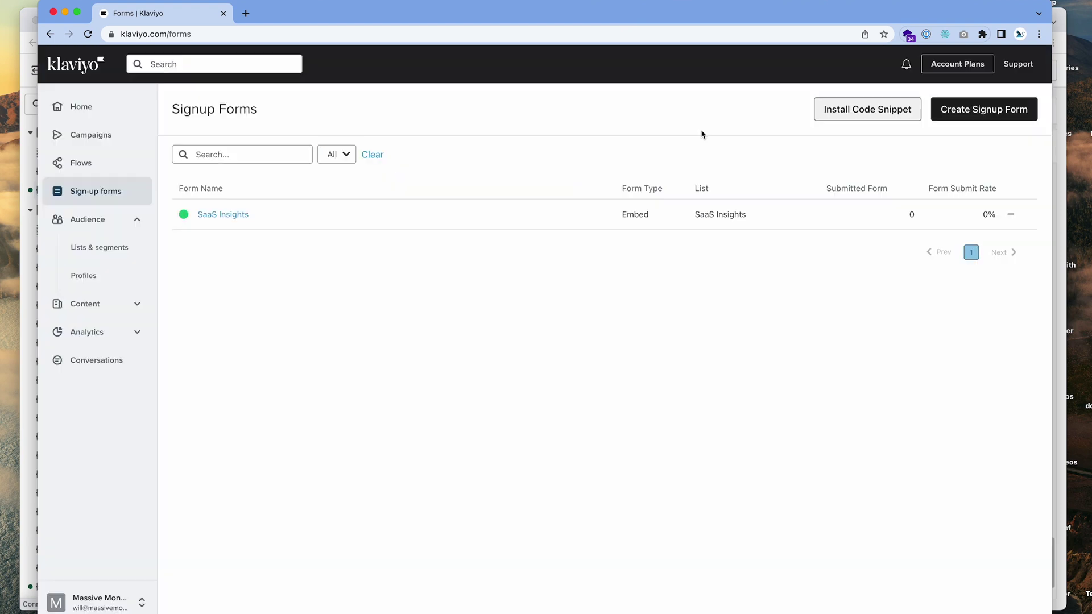
left_click(573, 218)
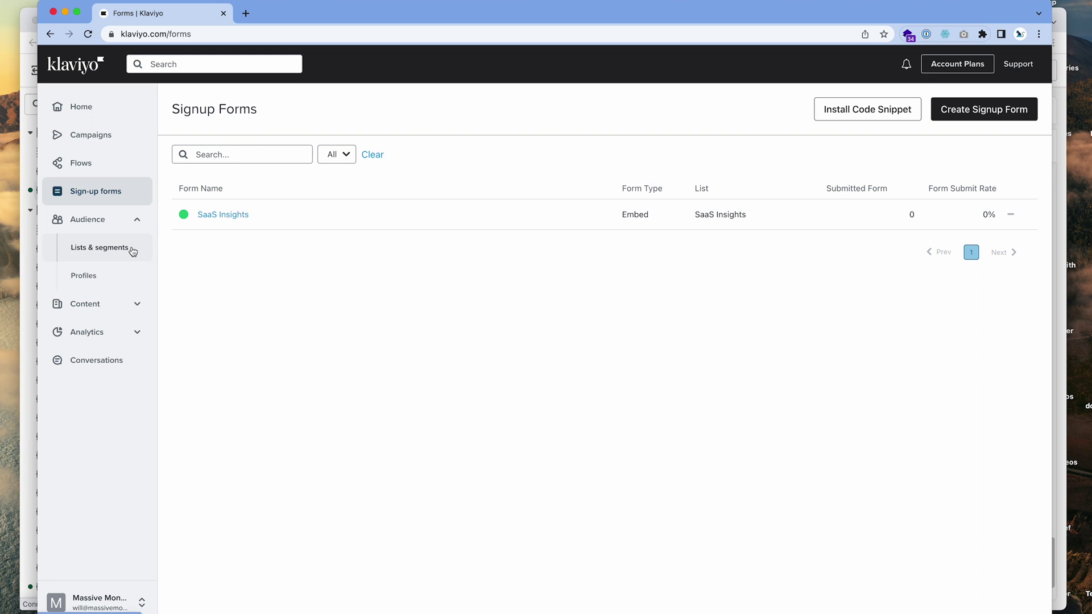
Create a new empty list named Tester under Lists & segments.
left_click(84, 257)
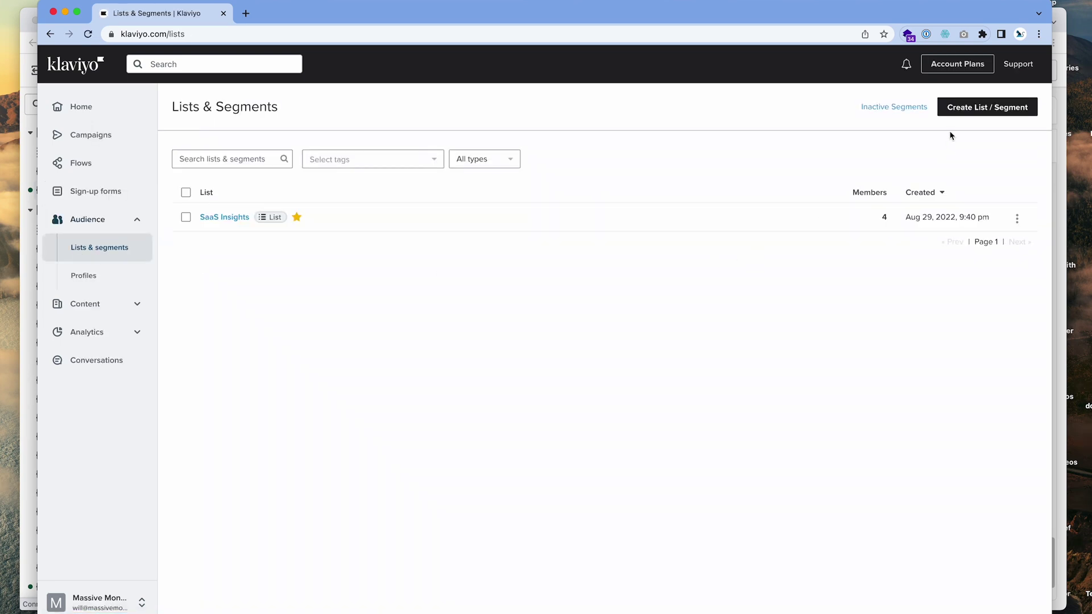
left_click(970, 113)
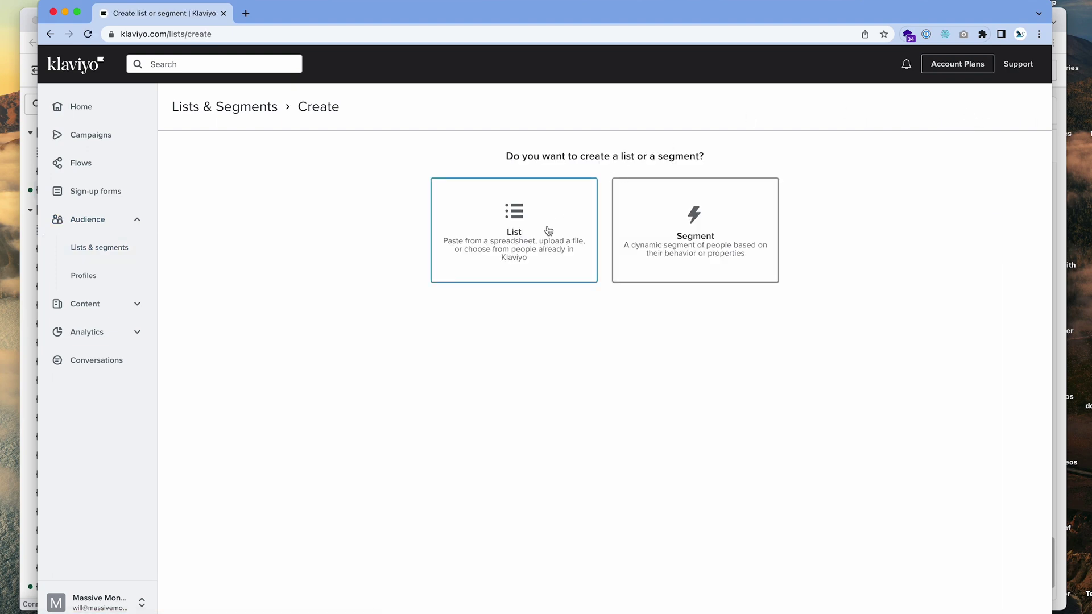
left_click(547, 225)
left_click(471, 187)
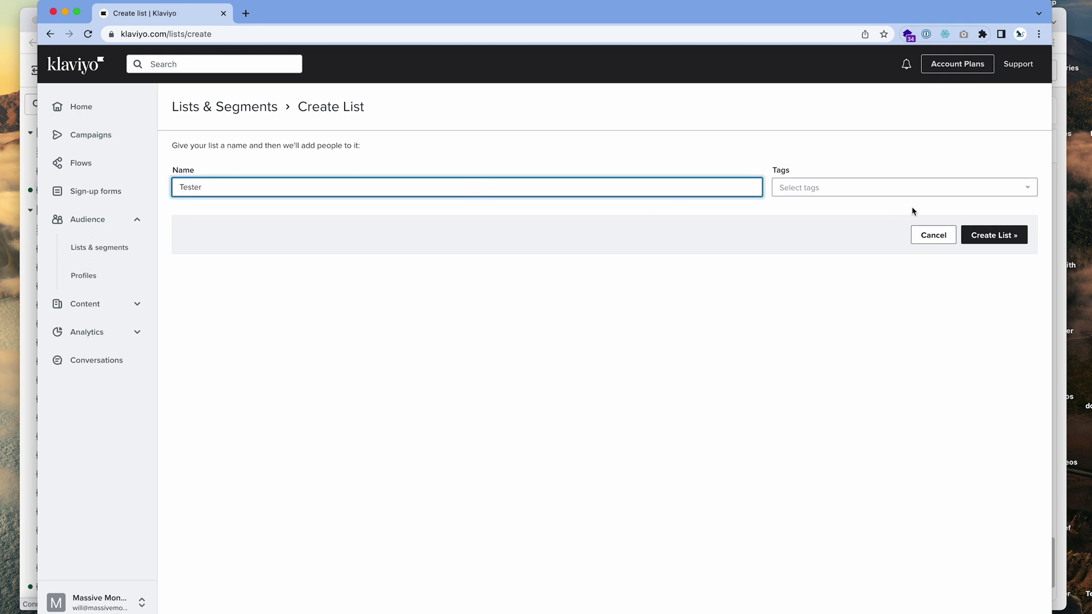
left_click(986, 236)
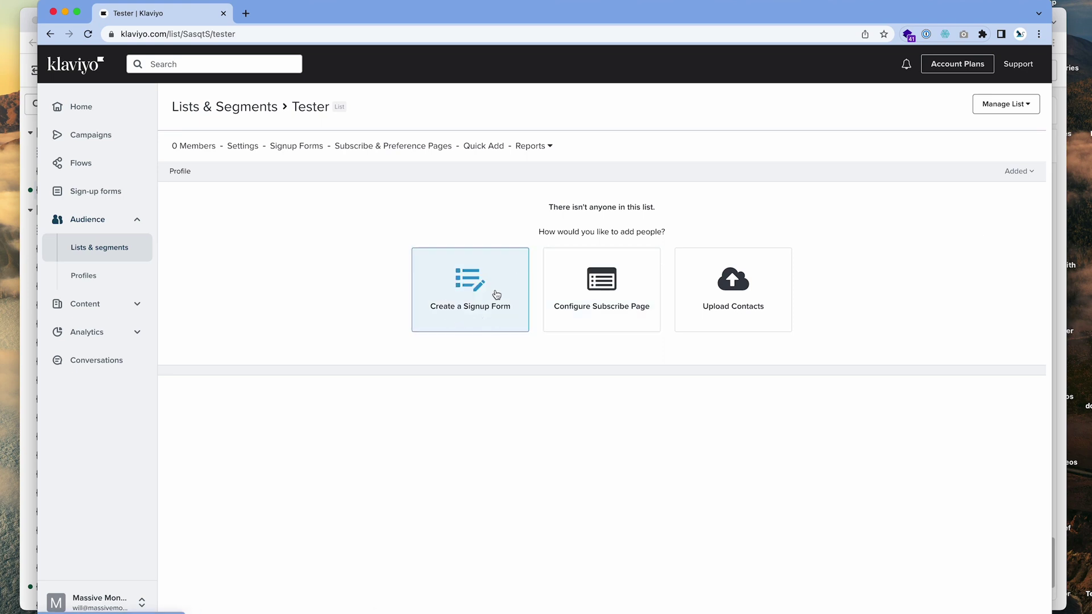
left_click(497, 294)
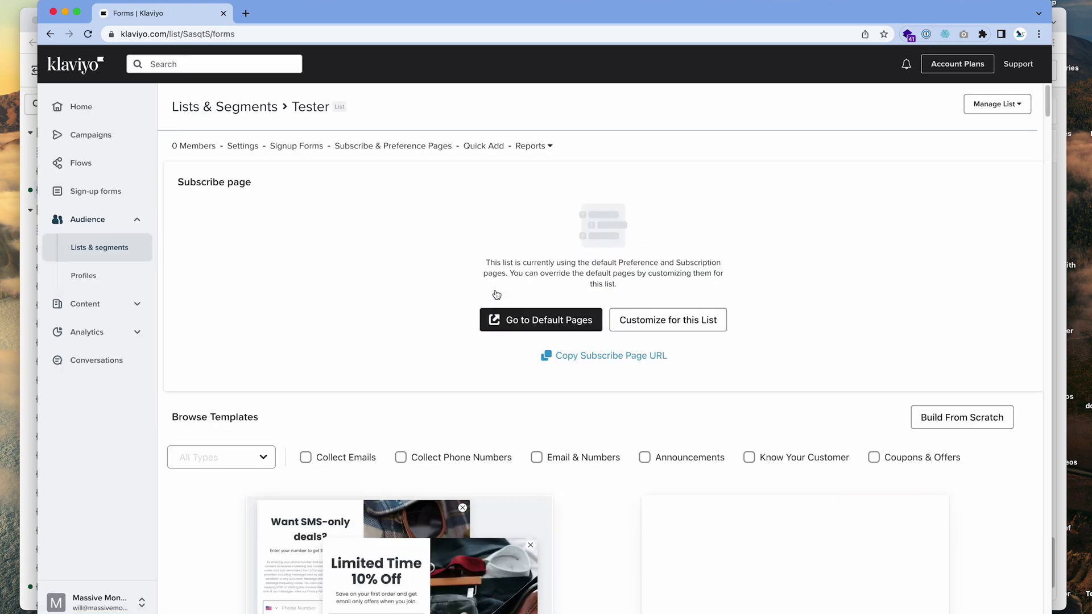
scroll(505, 421, "down", 5)
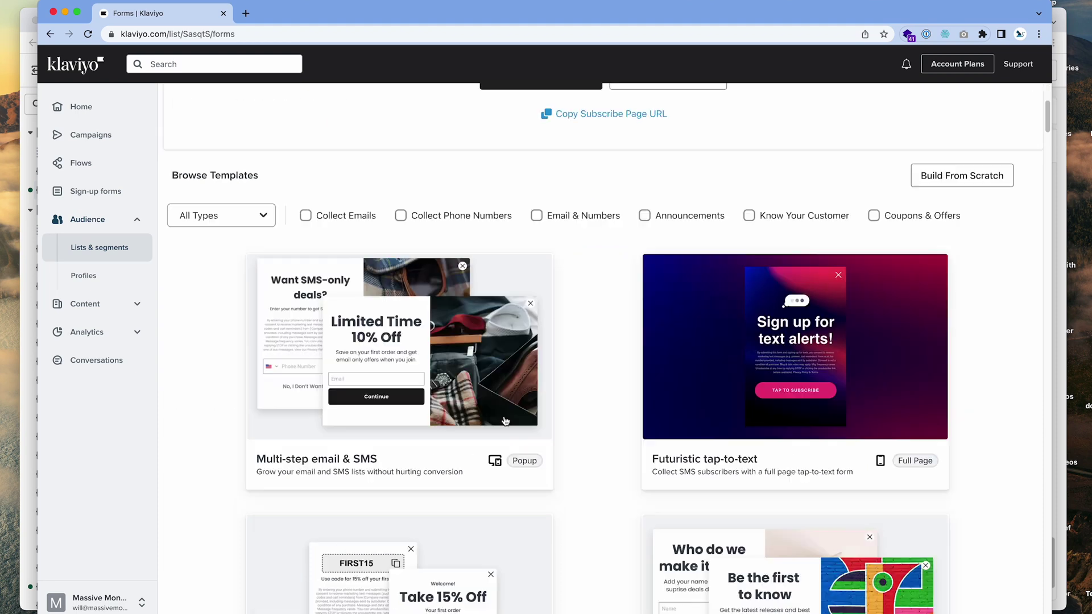
scroll(505, 421, "down", 10)
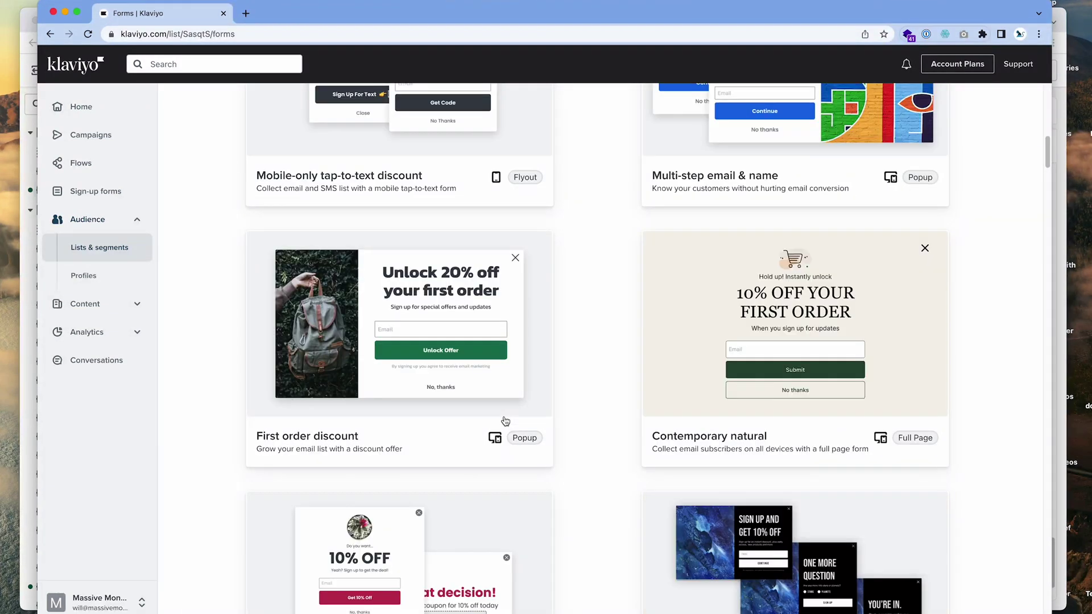
scroll(484, 436, "down", 4)
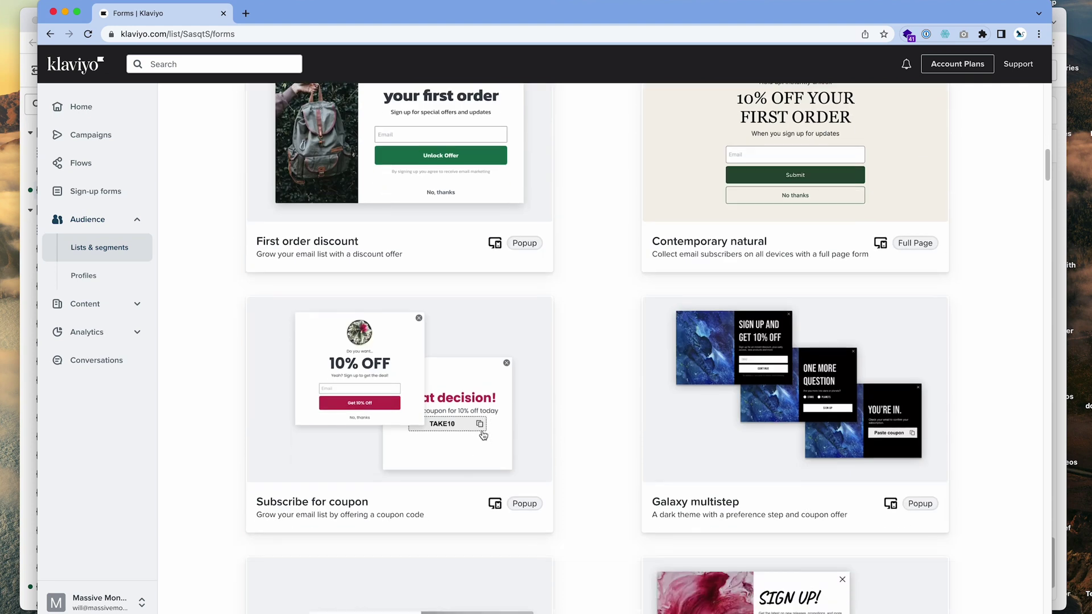
scroll(483, 436, "up", 3)
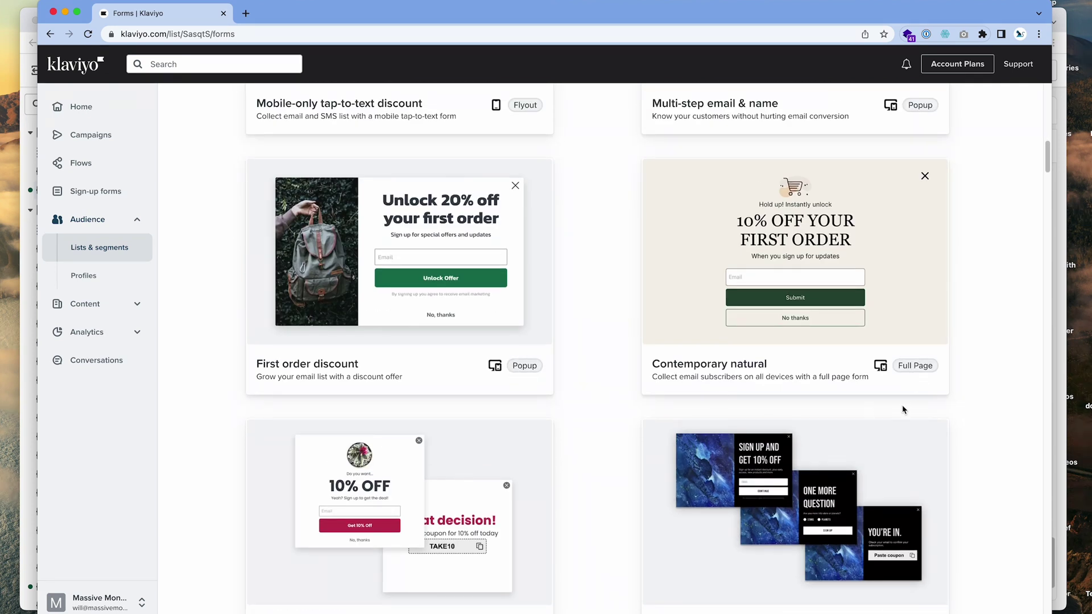
scroll(904, 409, "down", 2)
scroll(915, 523, "down", 5)
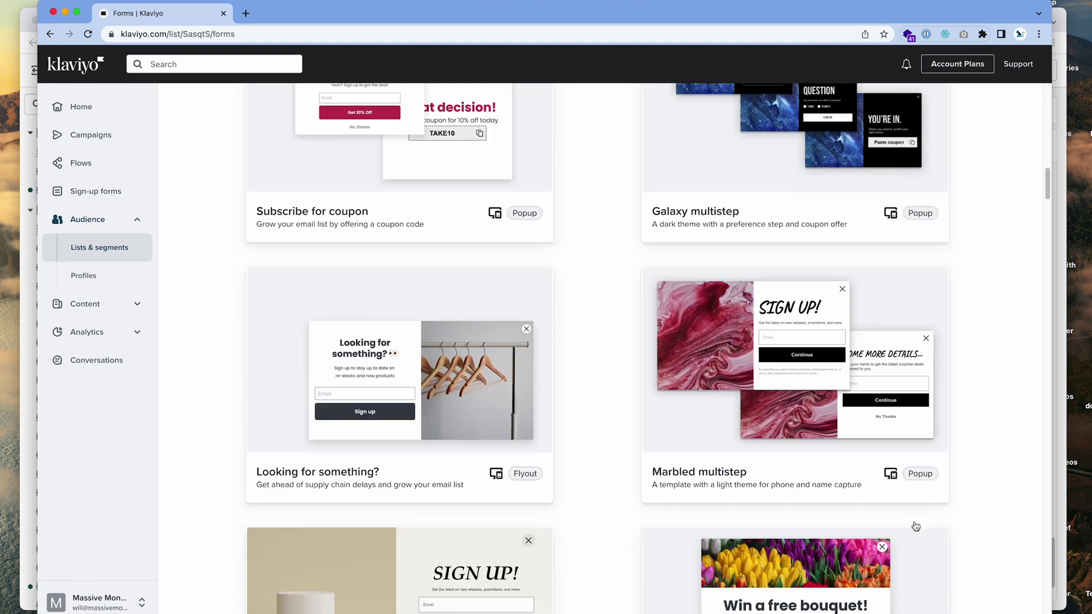
scroll(512, 443, "down", 5)
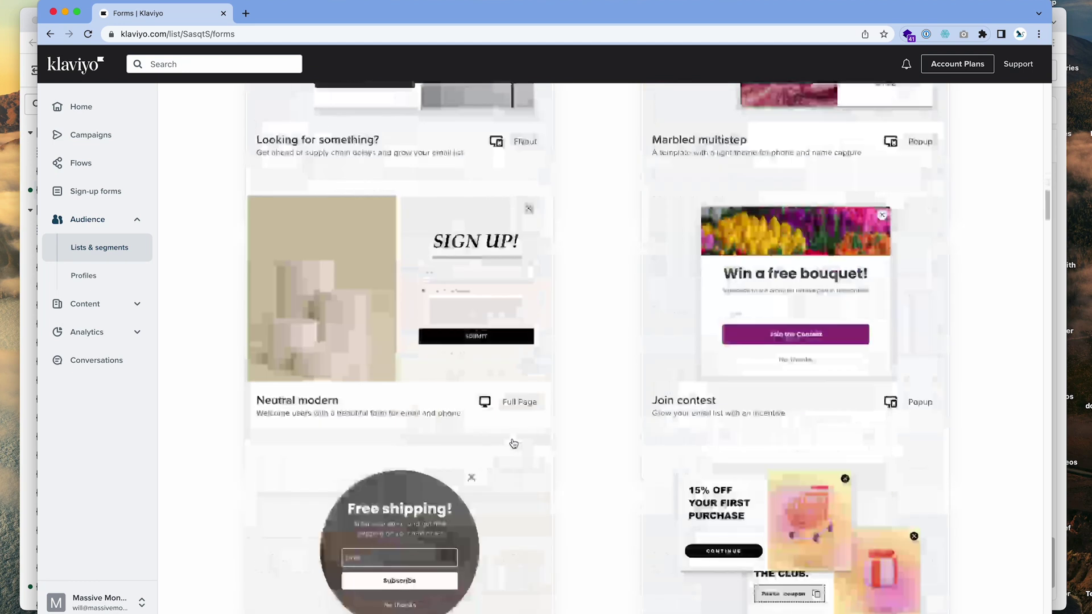
scroll(512, 442, "down", 3)
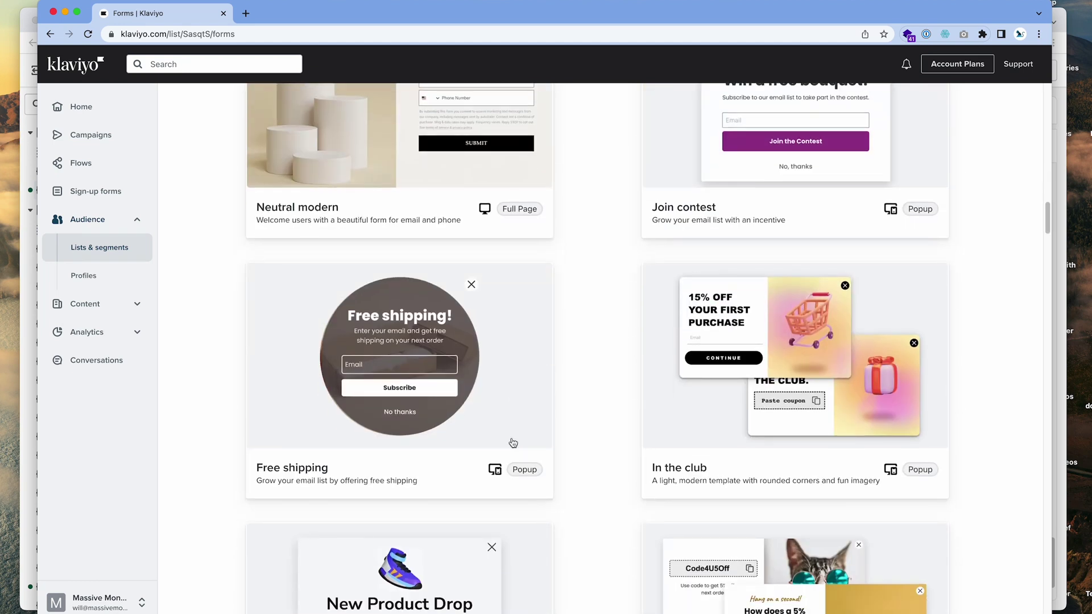
scroll(512, 442, "down", 6)
scroll(512, 443, "down", 8)
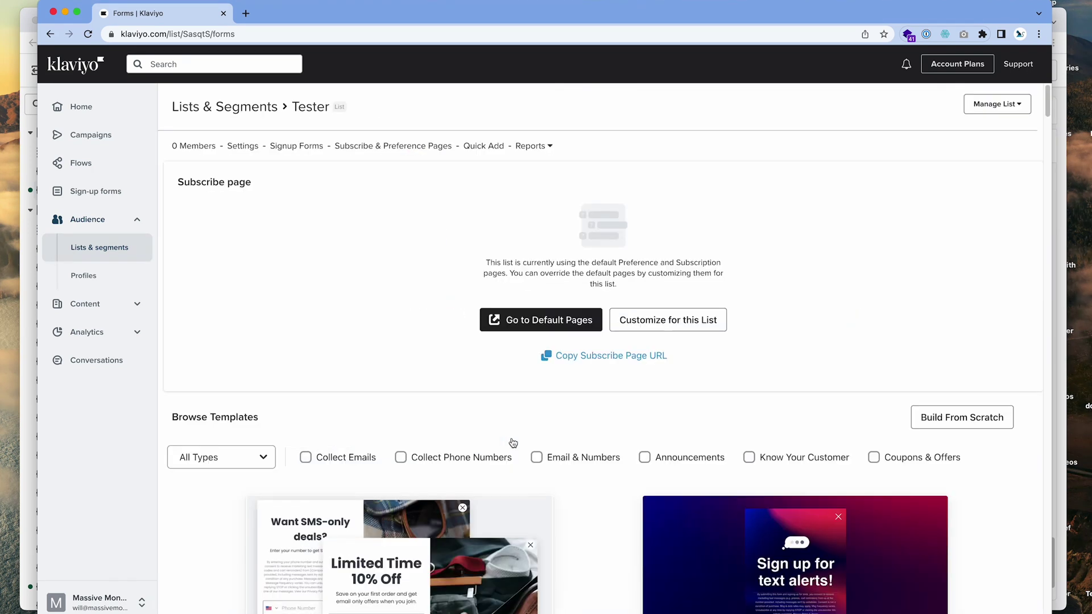
scroll(512, 442, "down", 5)
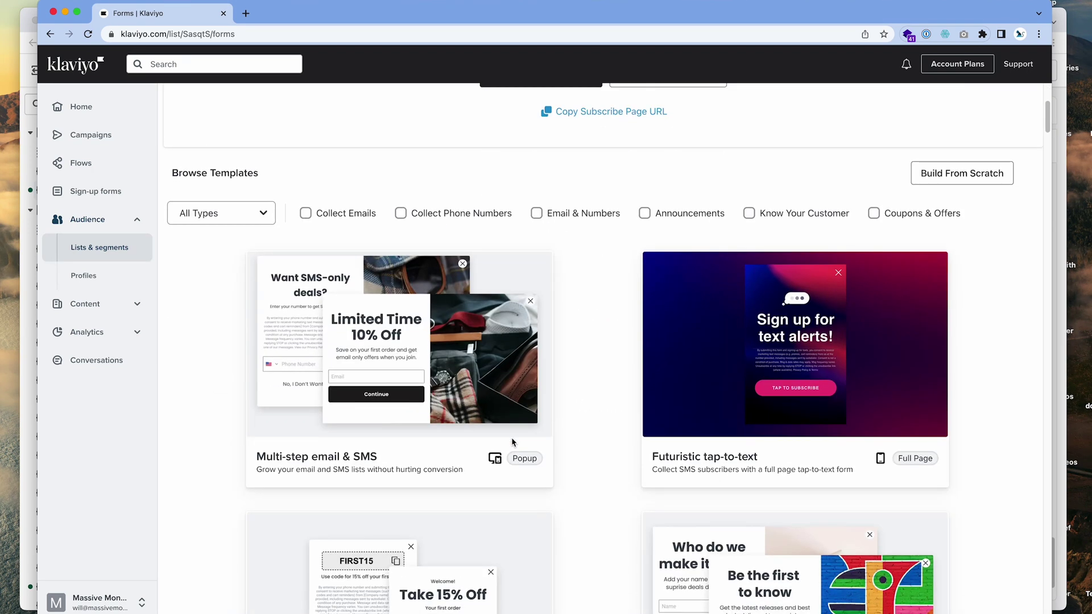
left_click(914, 178)
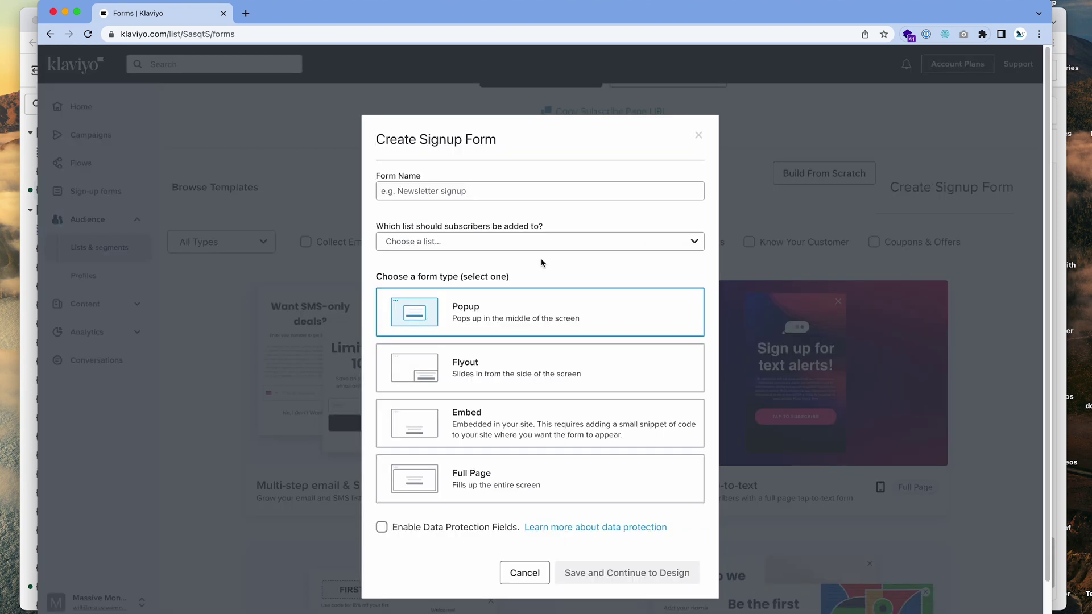
Build an embed form named Tester that subscribes people to the Tester list, and continue to design.
left_click(566, 429)
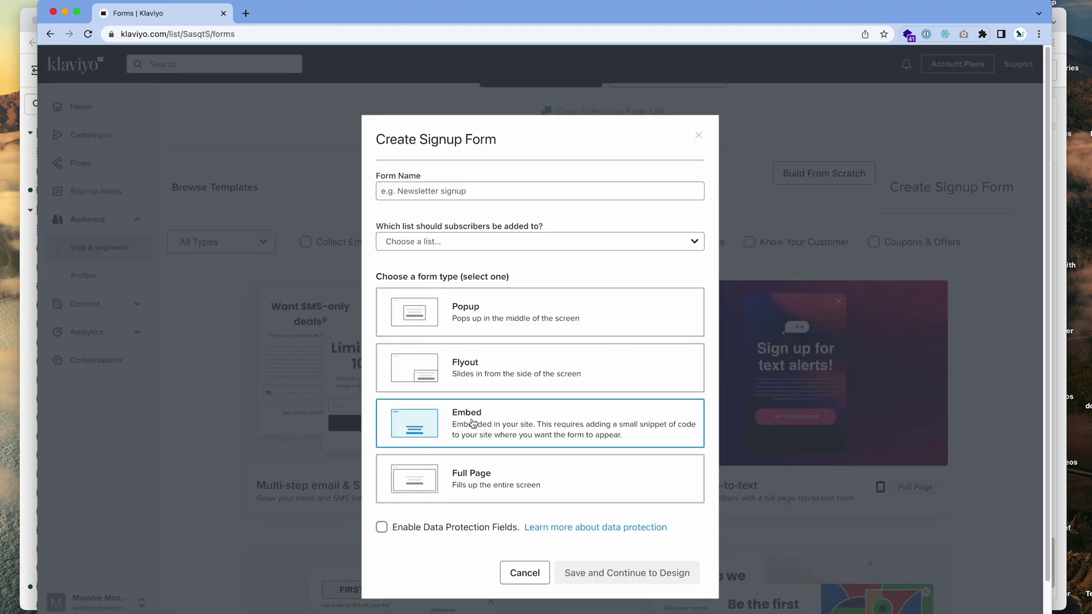
left_click(469, 192)
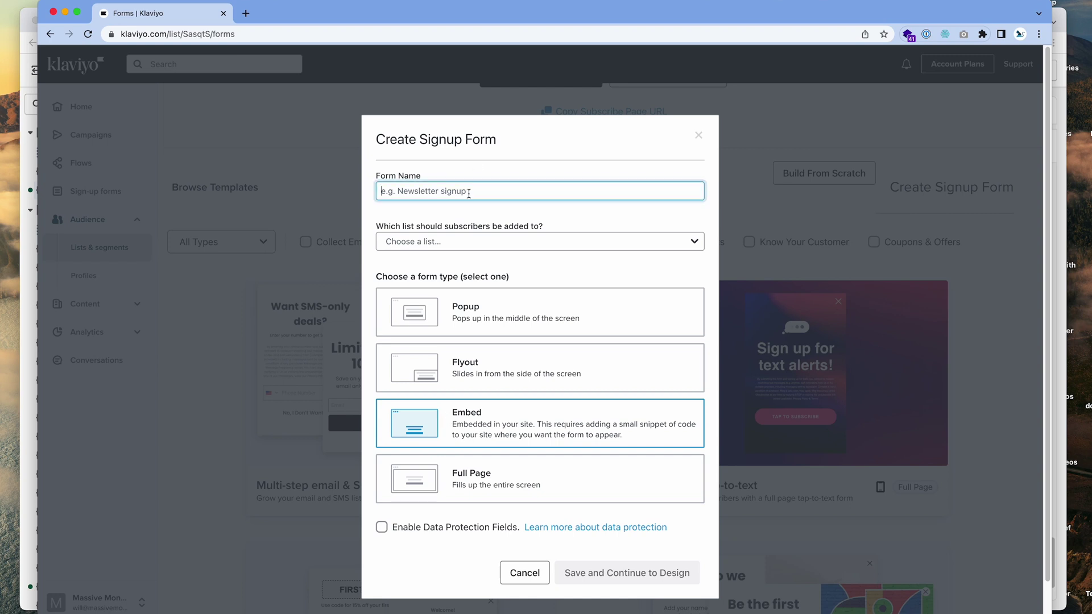
type("Tester")
left_click(555, 556)
left_click(544, 241)
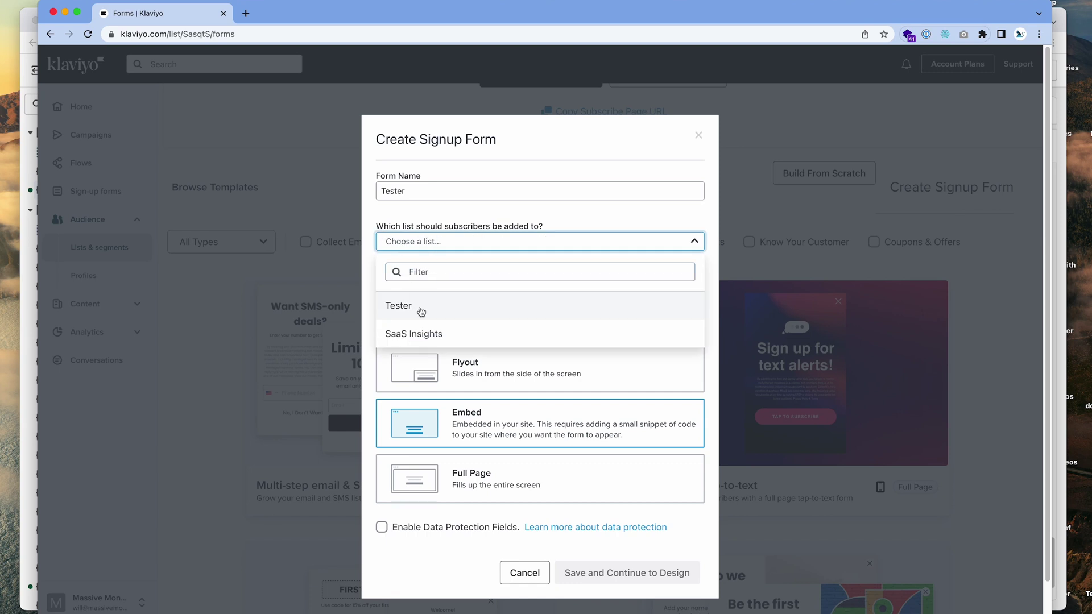
left_click(421, 312)
left_click(485, 246)
left_click(516, 214)
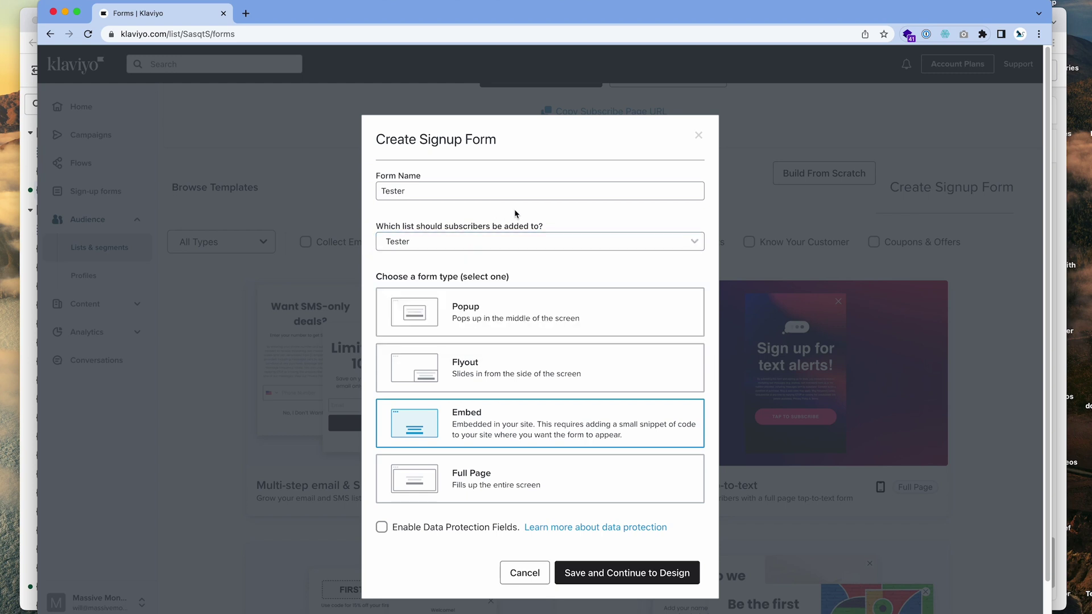
left_click(577, 571)
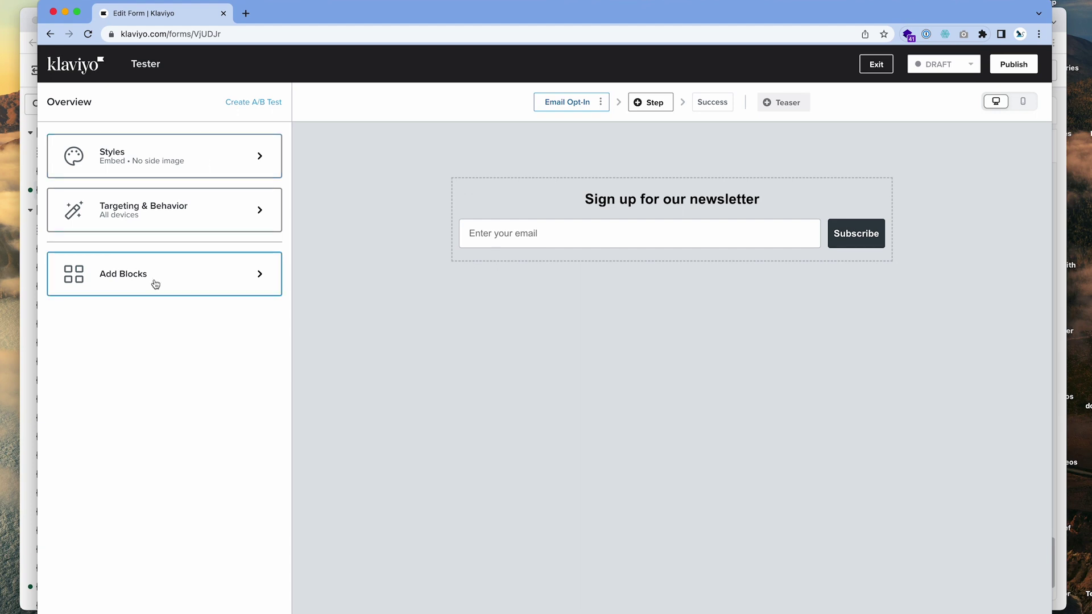
Switch the Tester form status from DRAFT to LIVE and publish it.
left_click(953, 68)
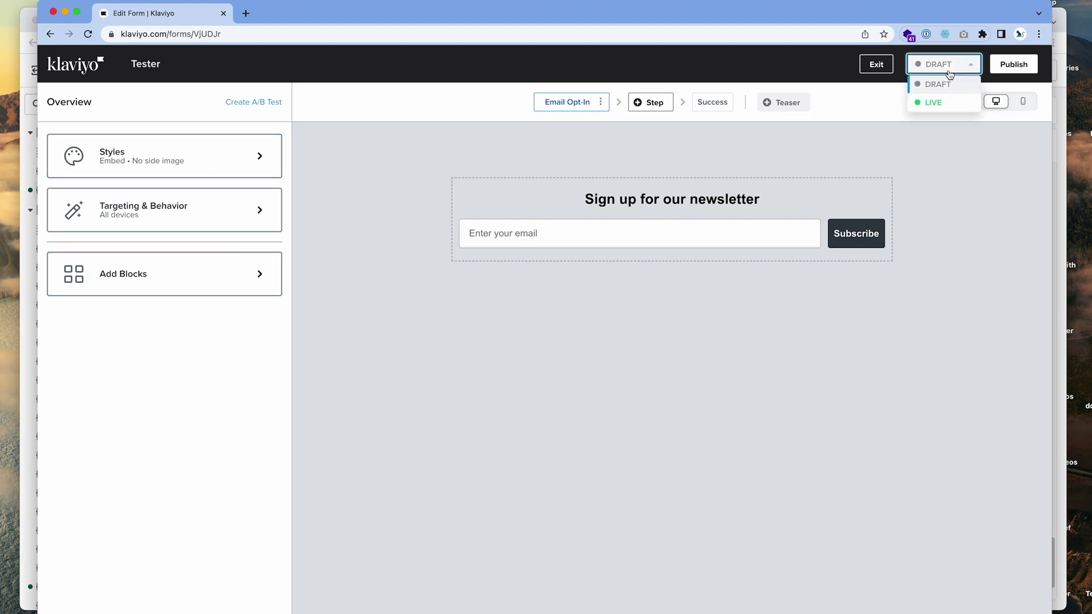
left_click(947, 105)
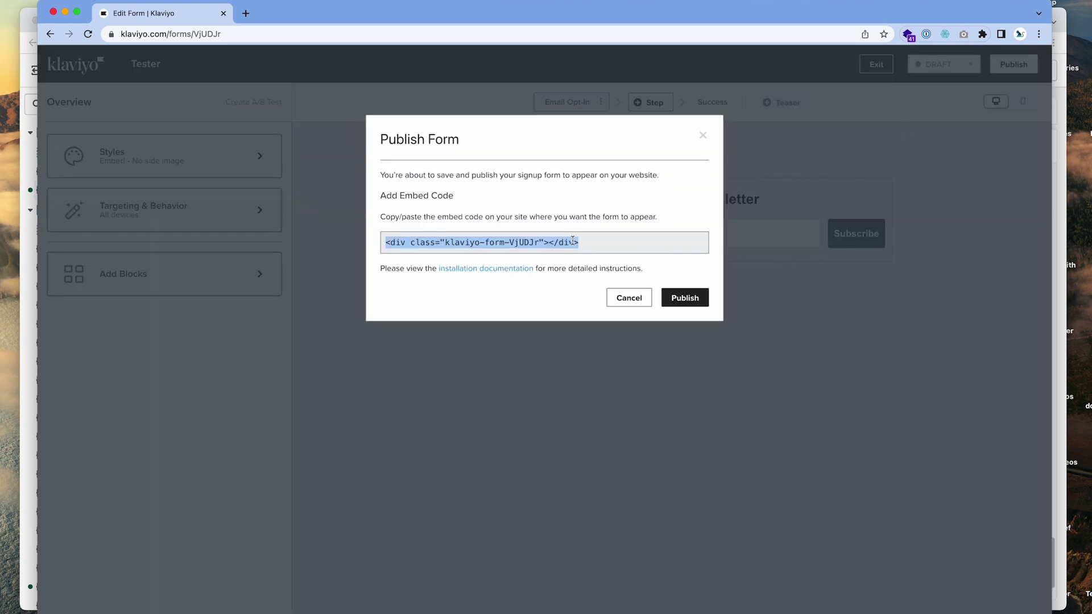
left_click(686, 301)
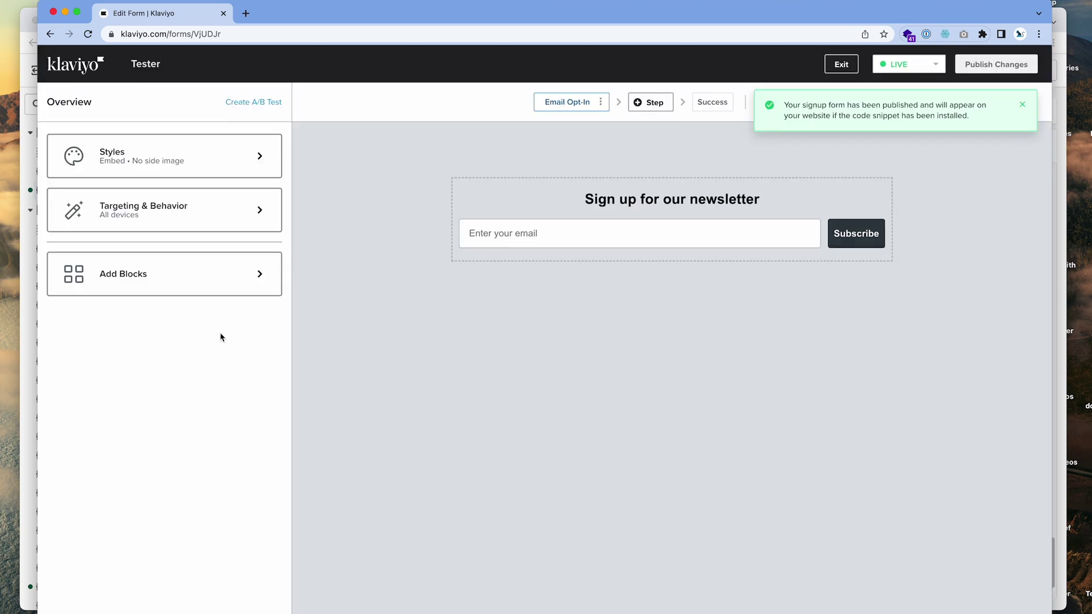
left_click(24, 362)
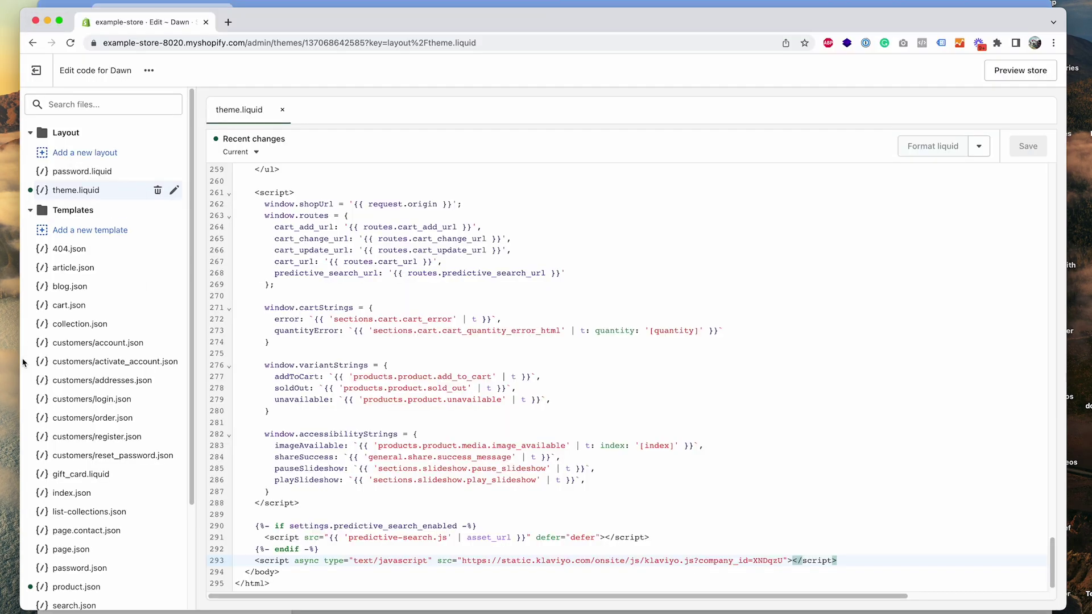
Open the Sign-up here page from Online Store > Pages in HTML view.
left_click(36, 70)
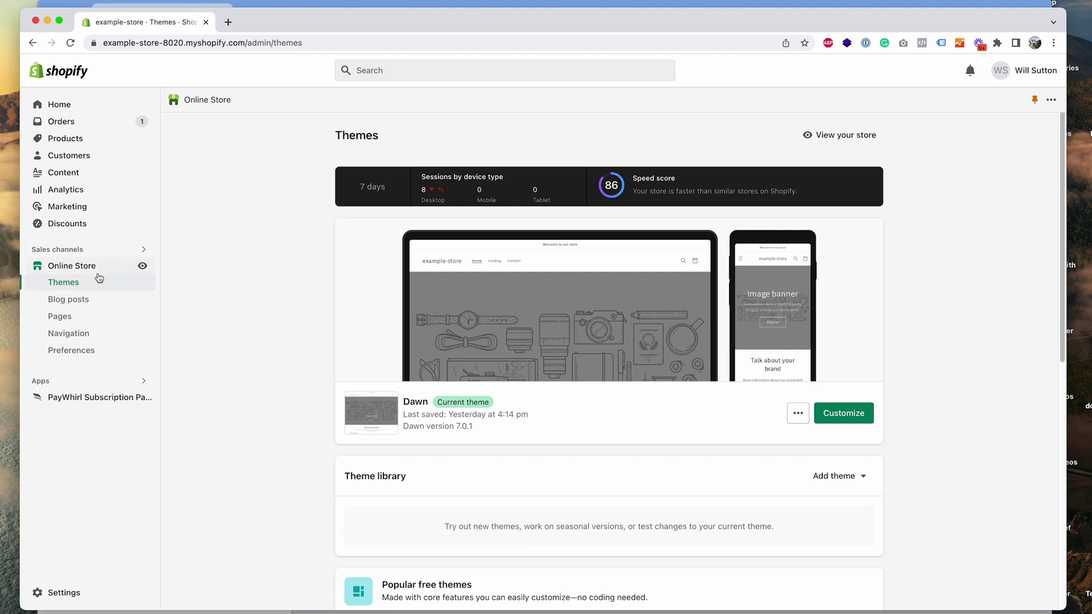
left_click(84, 320)
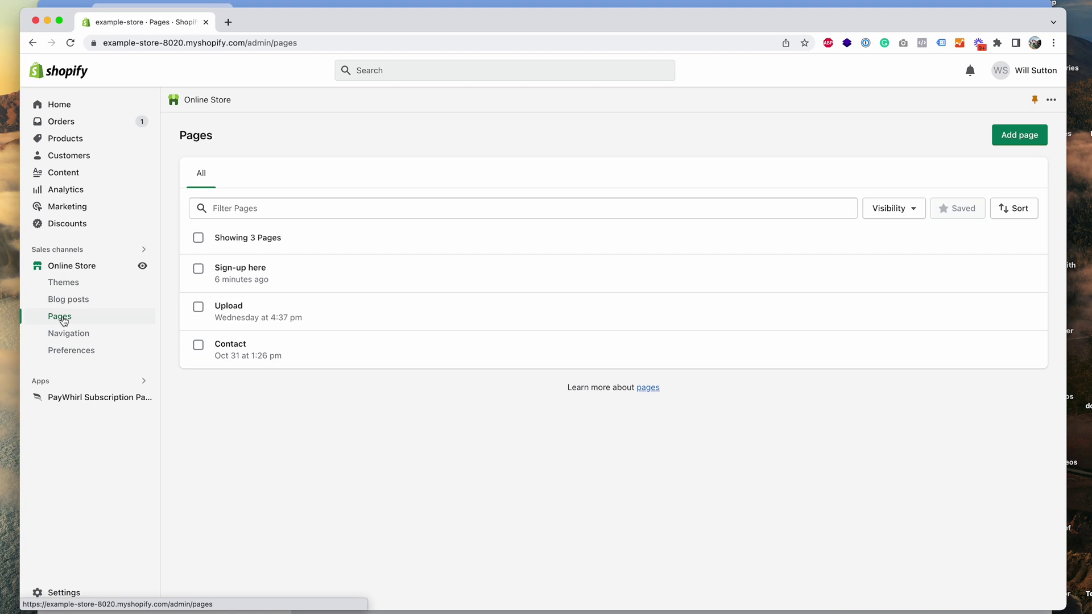
left_click(253, 269)
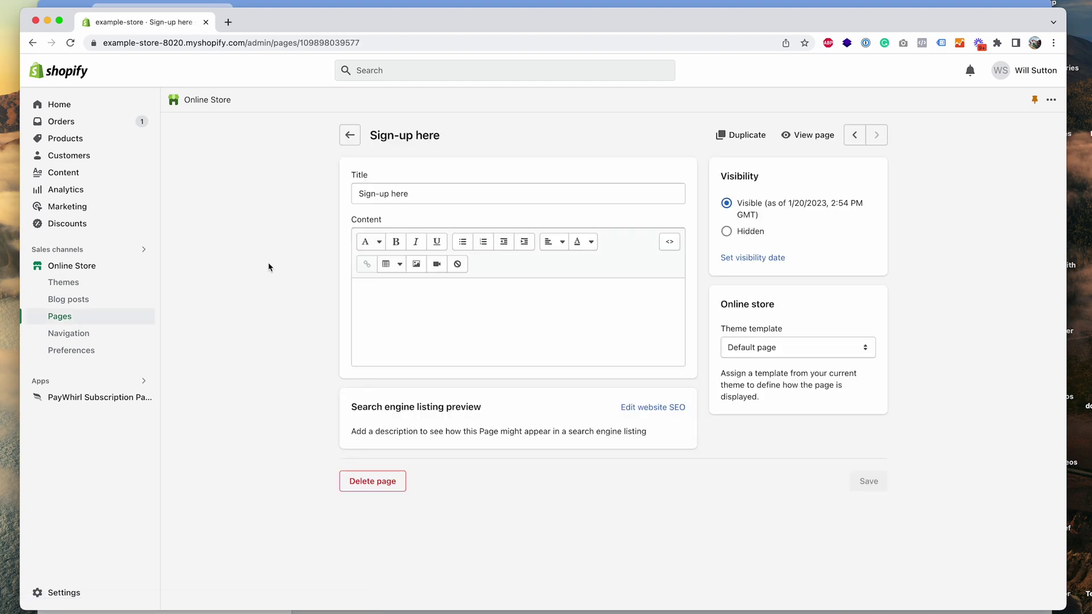
left_click(669, 242)
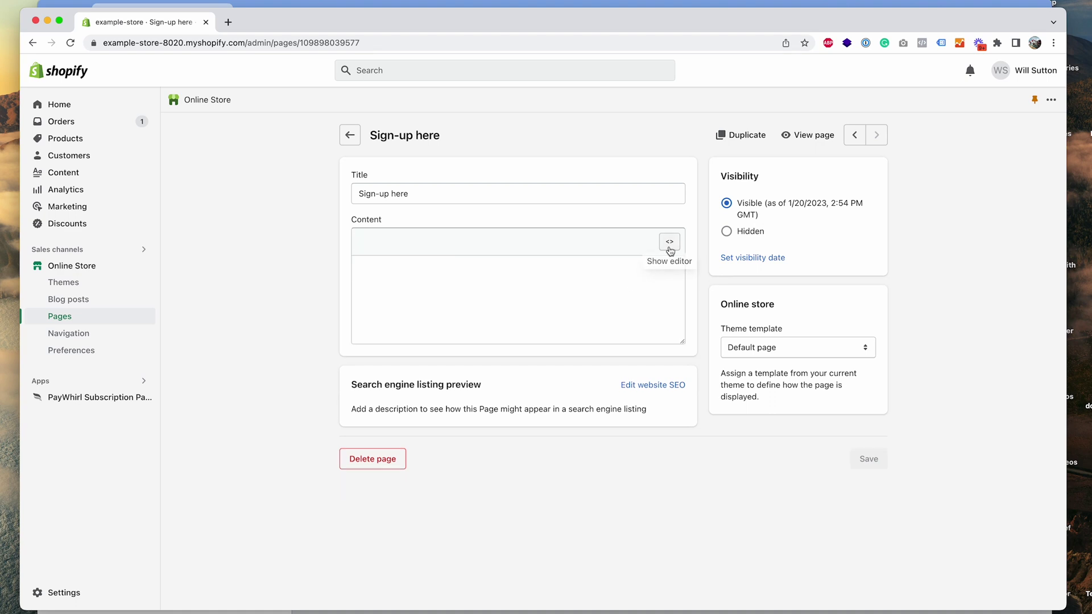
Paste the Klaviyo form embed code into the page content and save the page.
type("<div class=\"klaviyo-form-VjUDJr\"></div>")
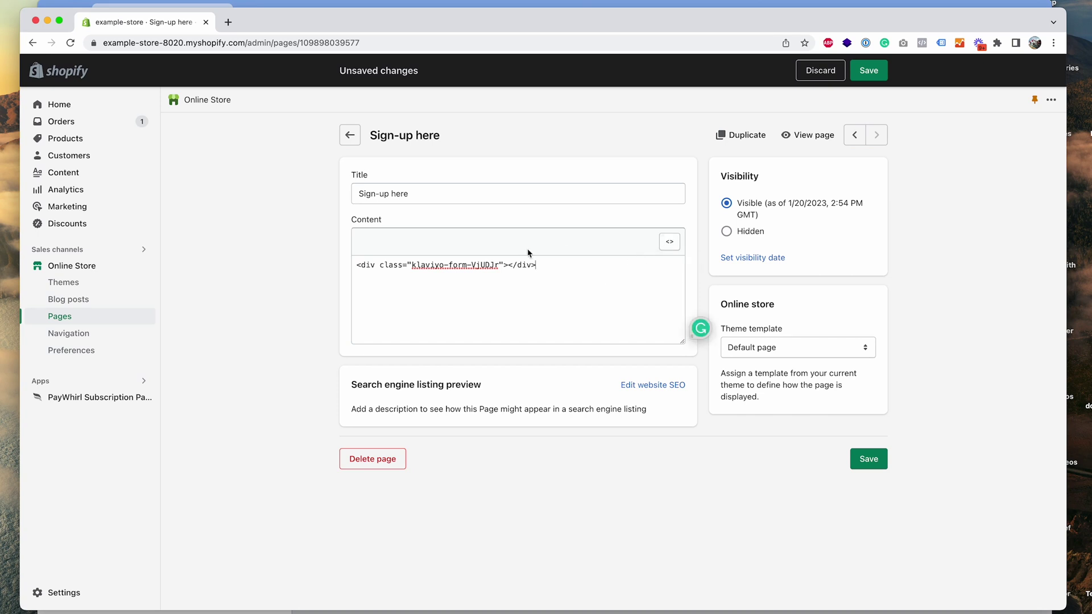
key("super+a")
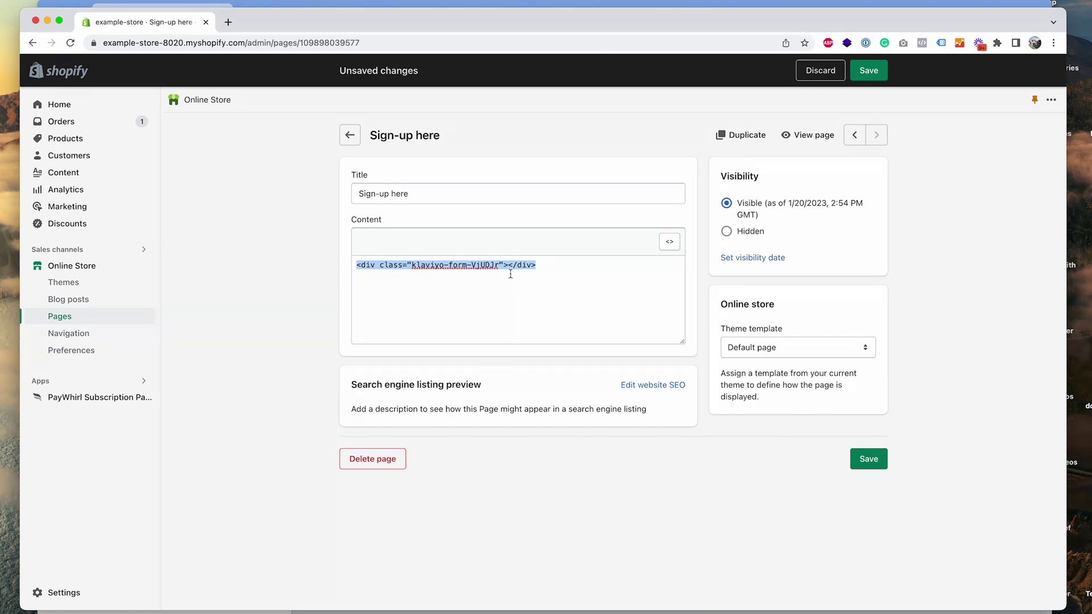
left_click(557, 271)
left_click_drag(558, 271, 372, 265)
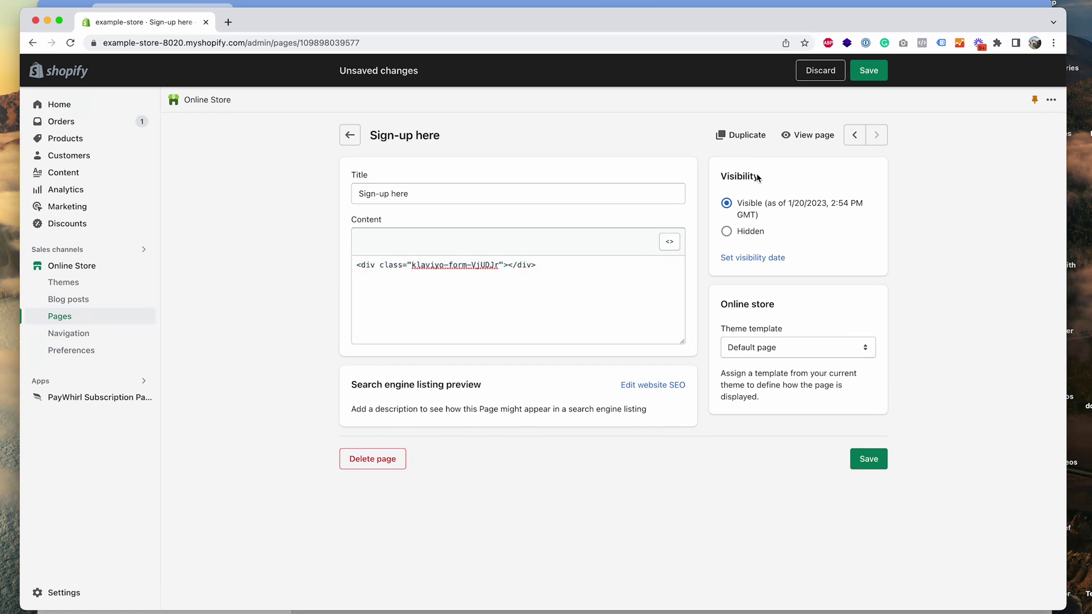
left_click(869, 70)
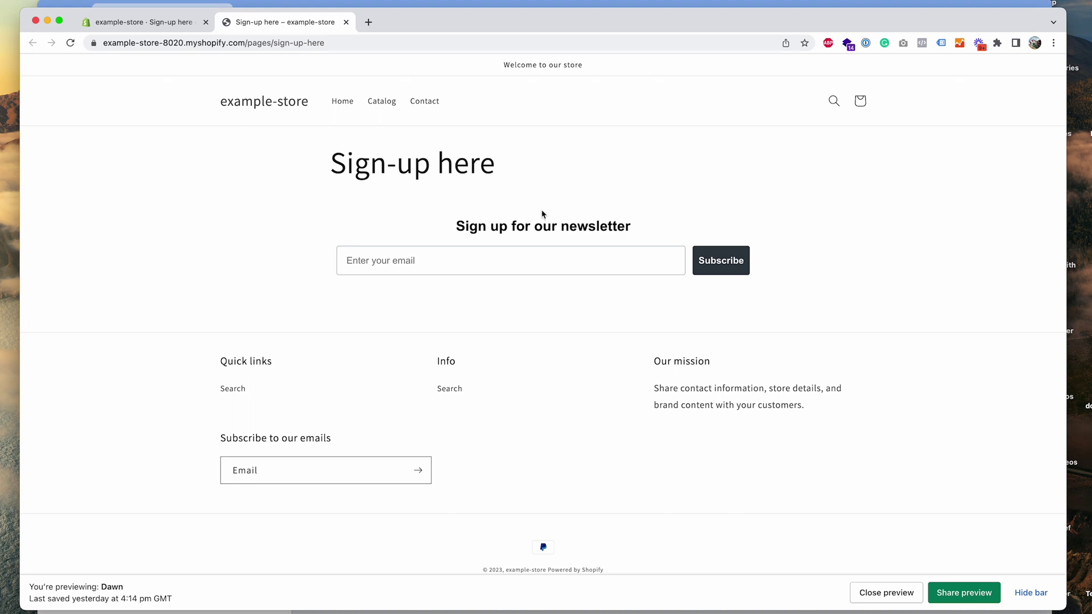
Check the newsletter signup form on the Sign-up here storefront page, then switch to Klaviyo.
left_click_drag(458, 230, 632, 234)
left_click(643, 261)
left_click_drag(287, 233, 749, 285)
left_click(749, 286)
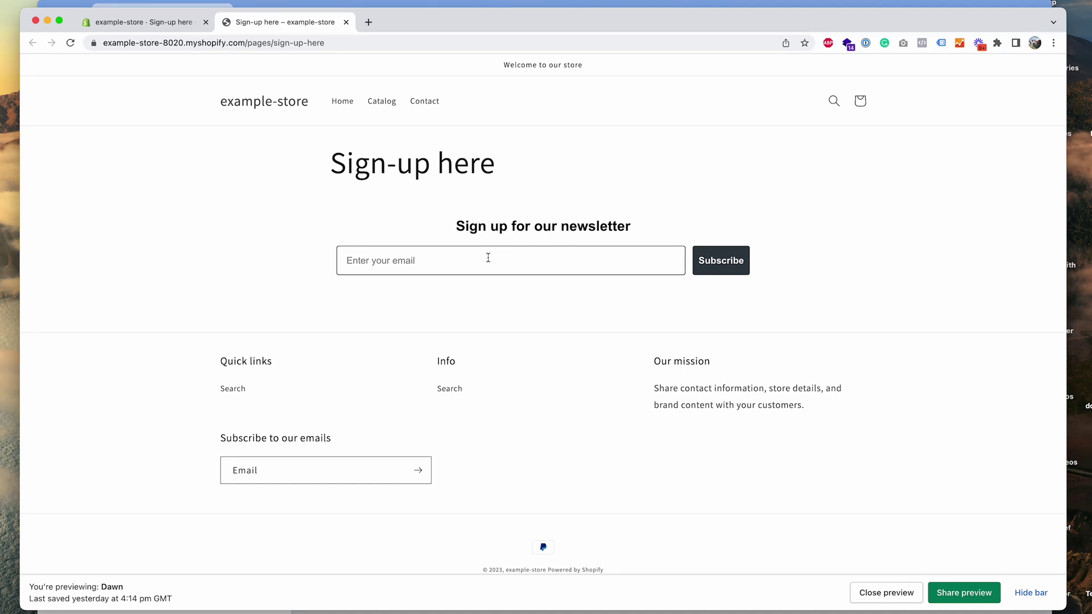
key("super+grave")
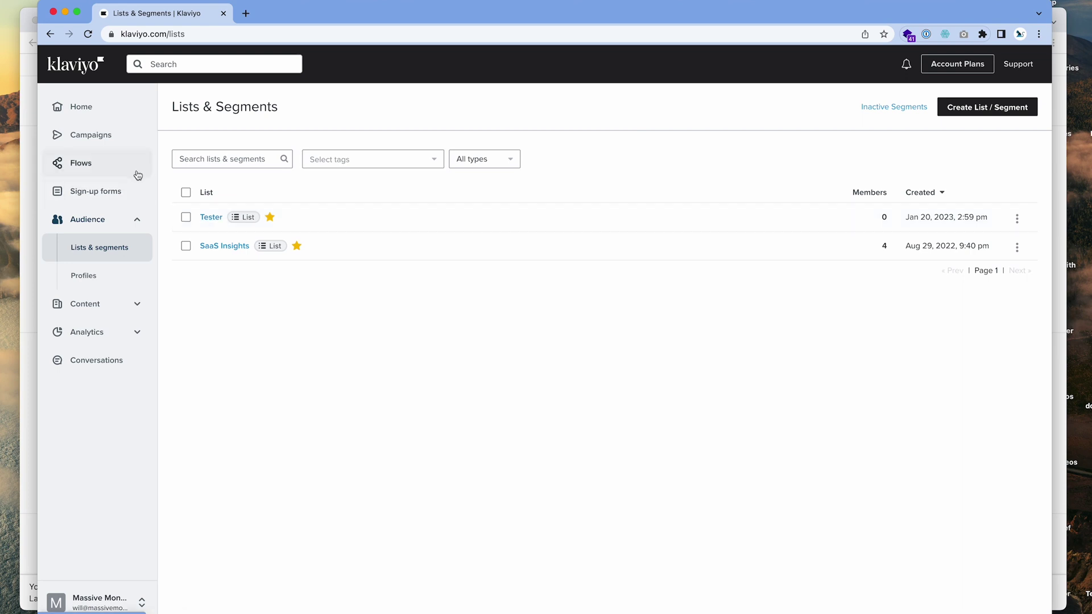
Create a new flow from scratch named Tester.
left_click(95, 167)
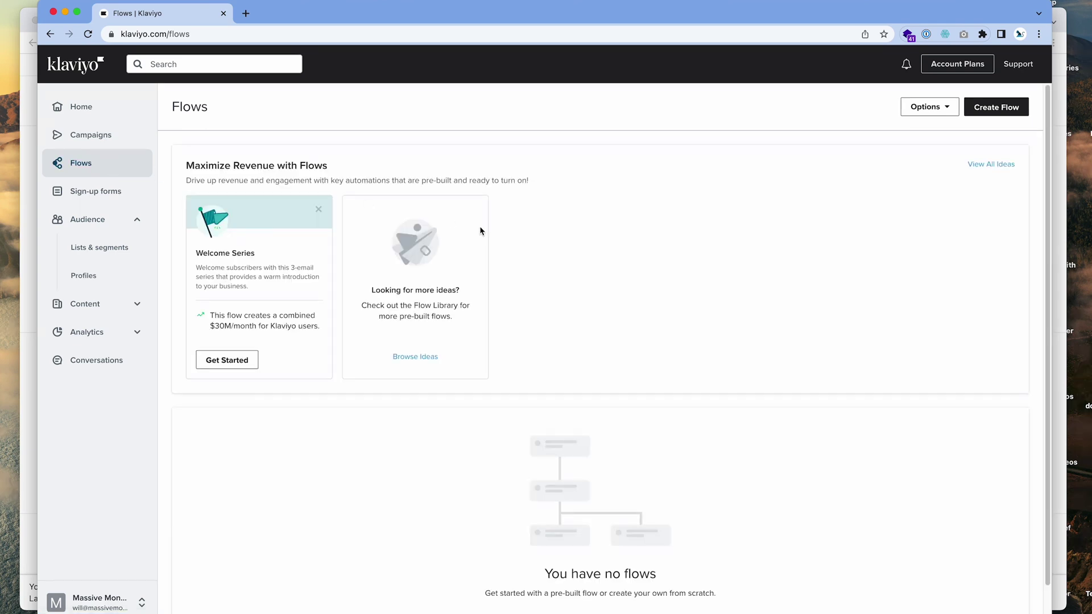
left_click(982, 114)
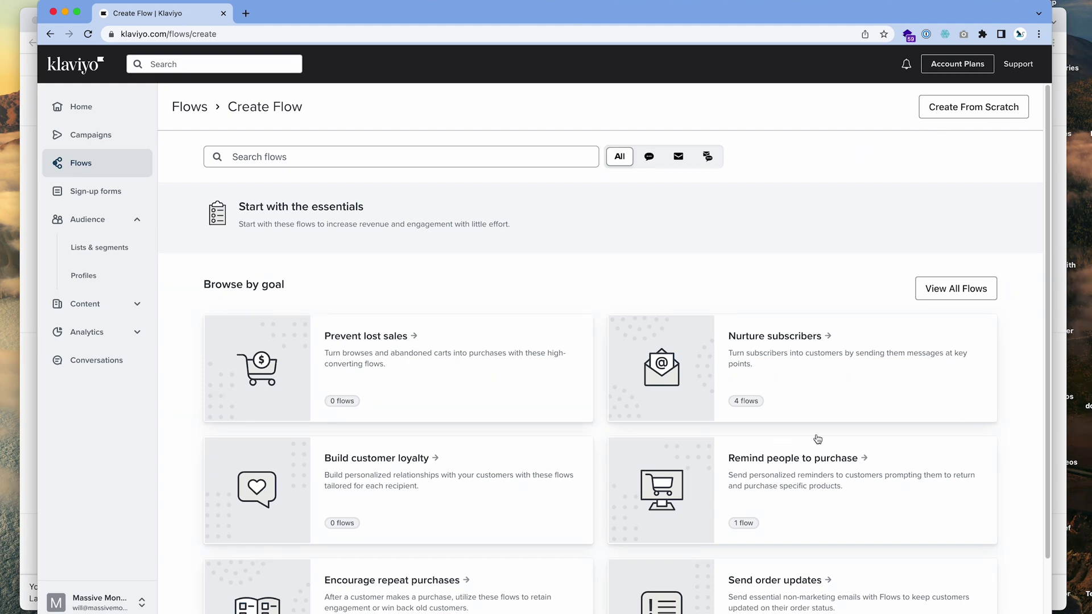
left_click(941, 116)
left_click(614, 190)
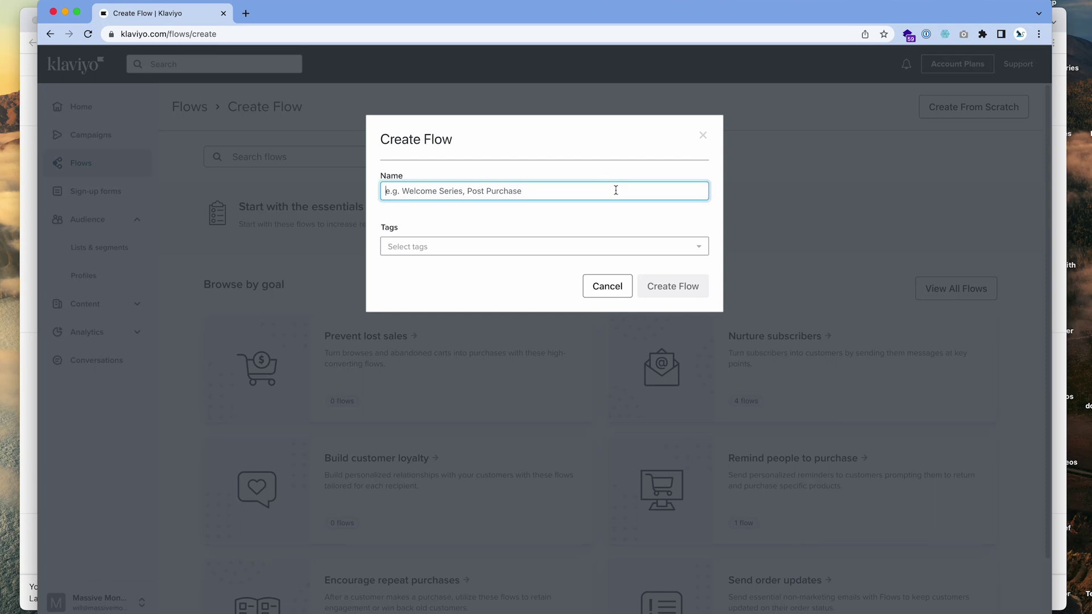
type("Tester")
left_click(671, 286)
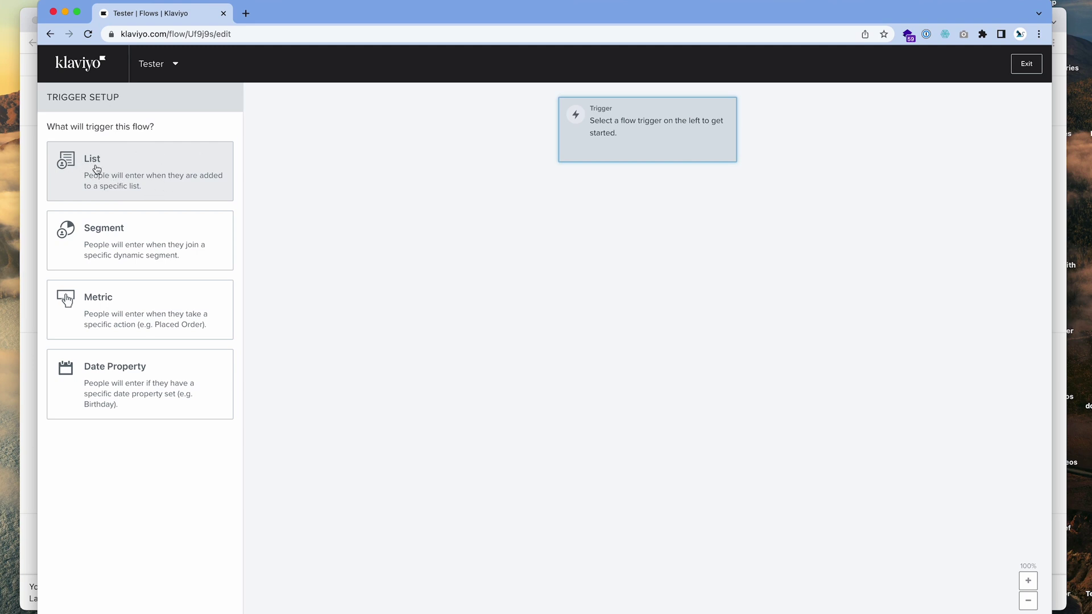
Trigger the Tester flow on joining the Tester list, then add an email step after the trigger.
left_click(144, 169)
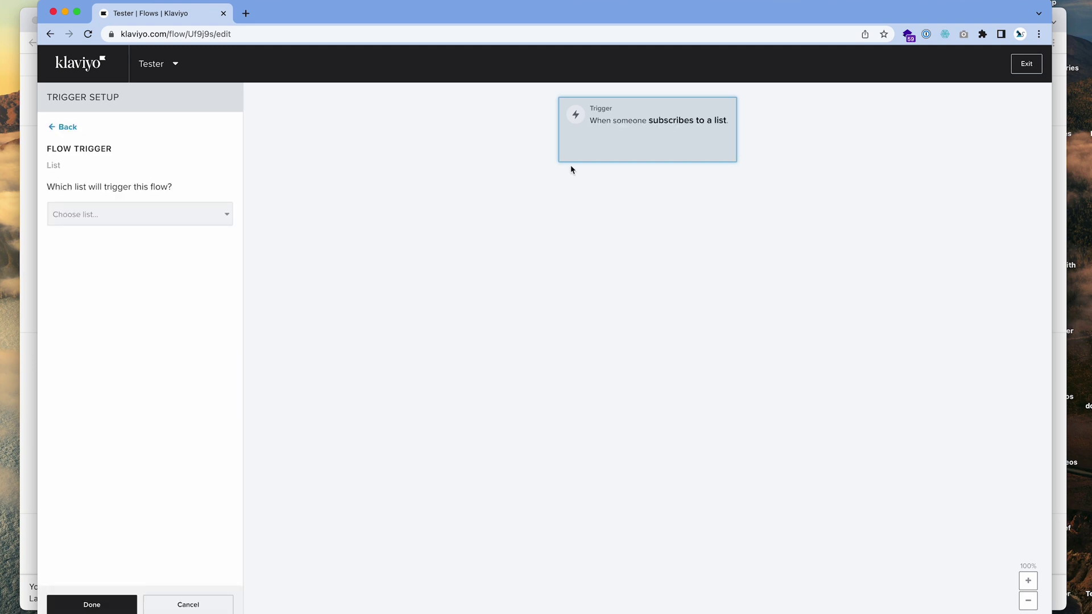
left_click(193, 212)
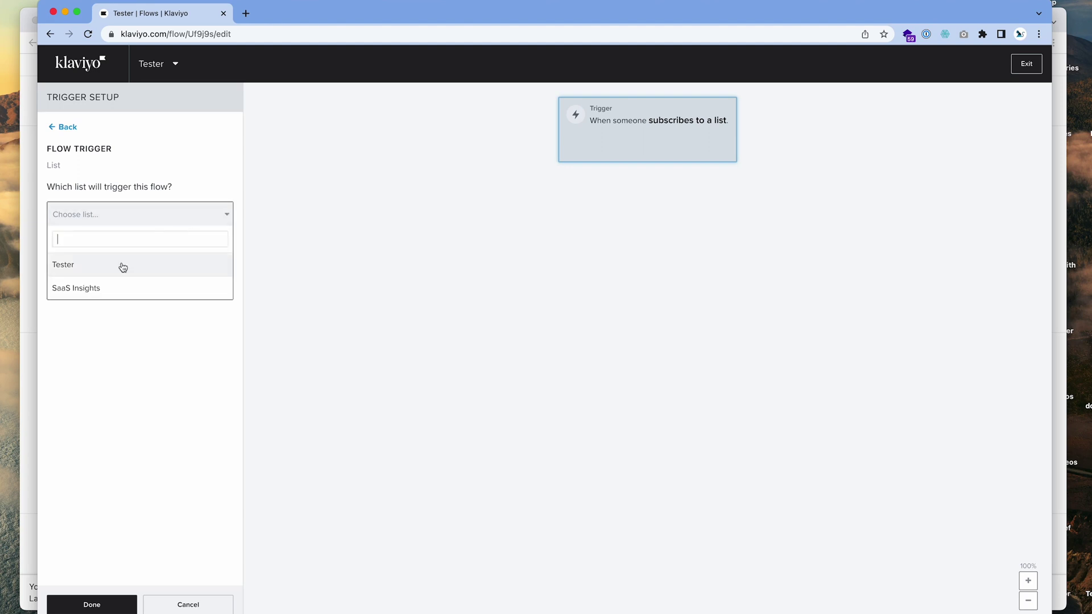
left_click(101, 265)
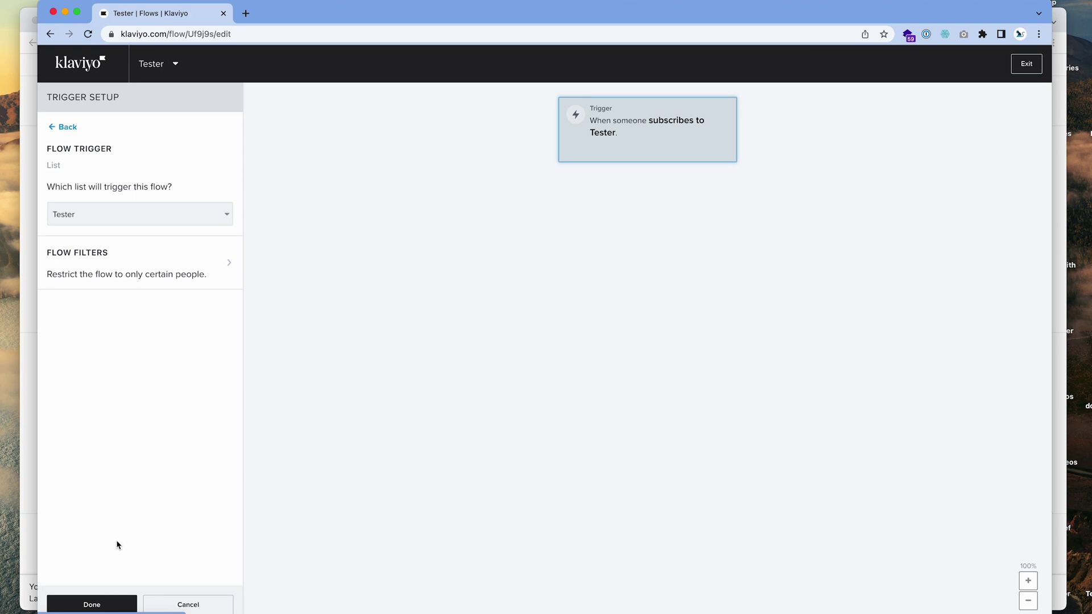
left_click(108, 604)
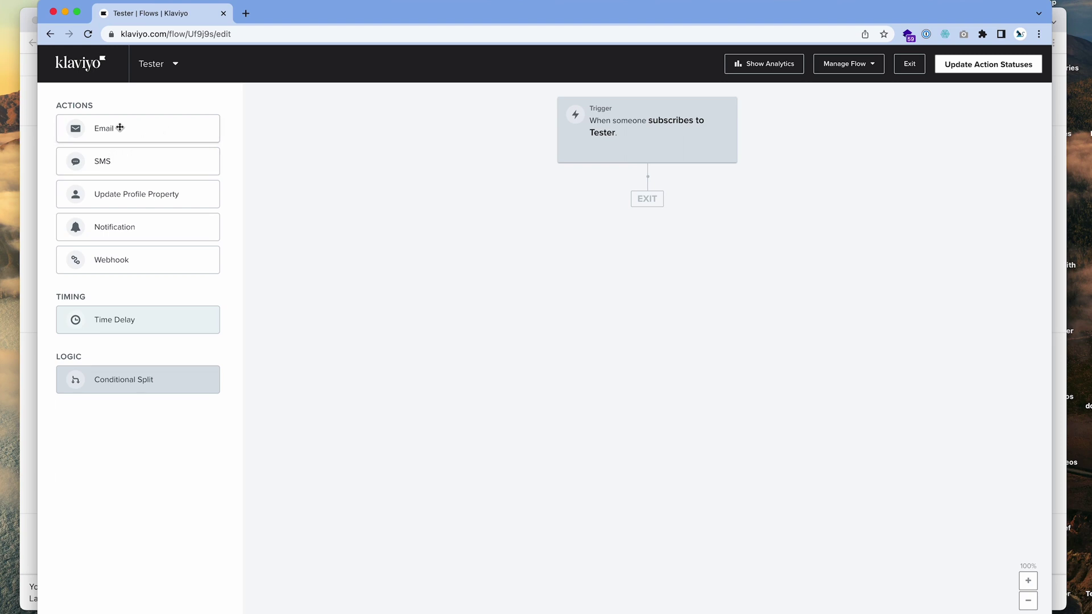
left_click_drag(120, 127, 648, 206)
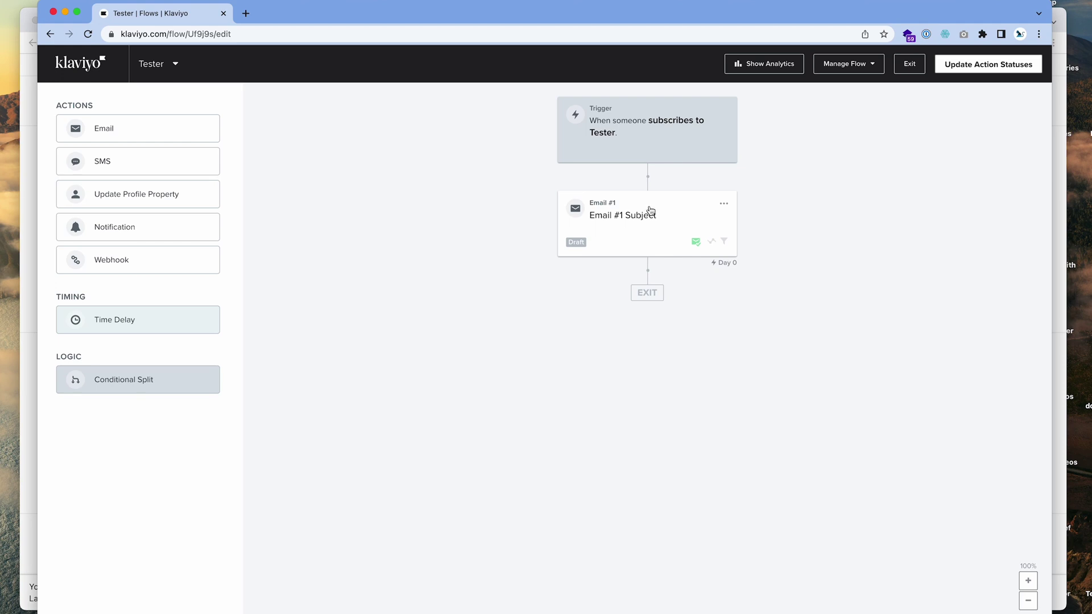
Edit Email #1's settings and choose the drag-and-drop editor for its design.
left_click(724, 204)
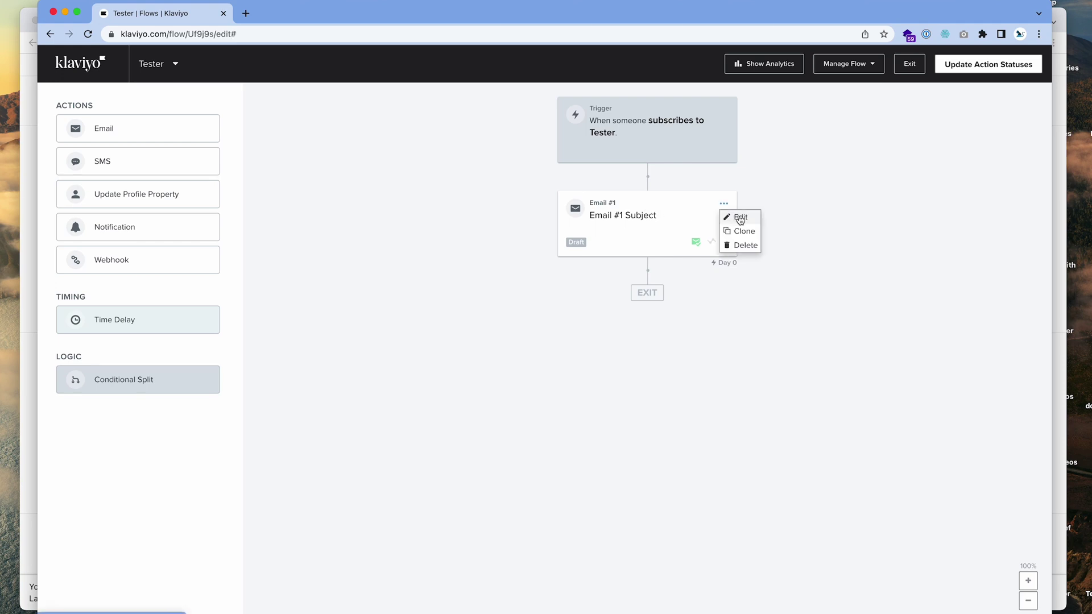
left_click(740, 219)
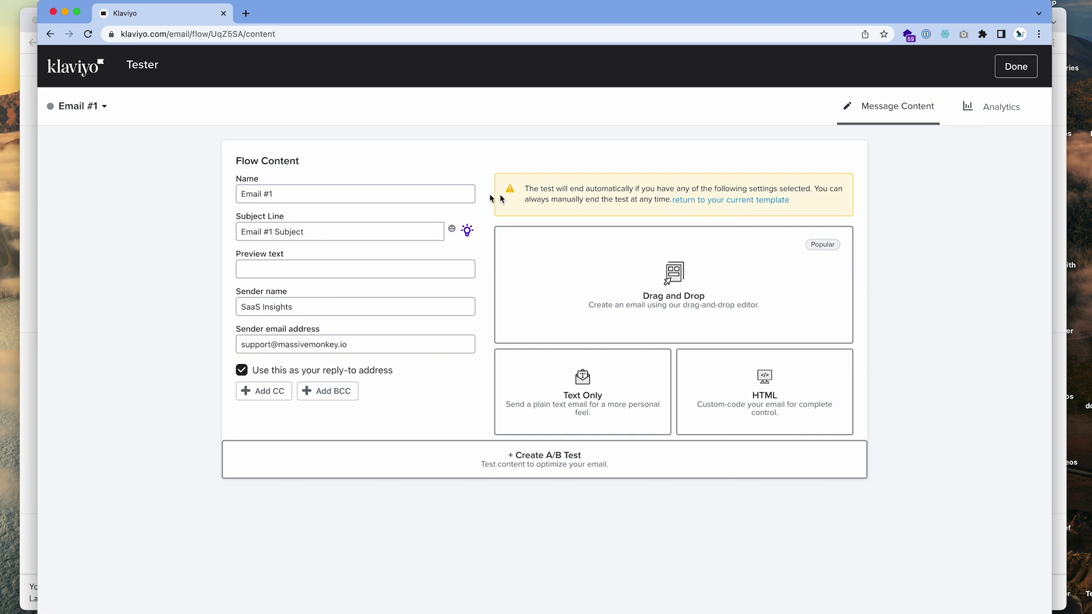
triple_click(446, 194)
left_click(316, 232)
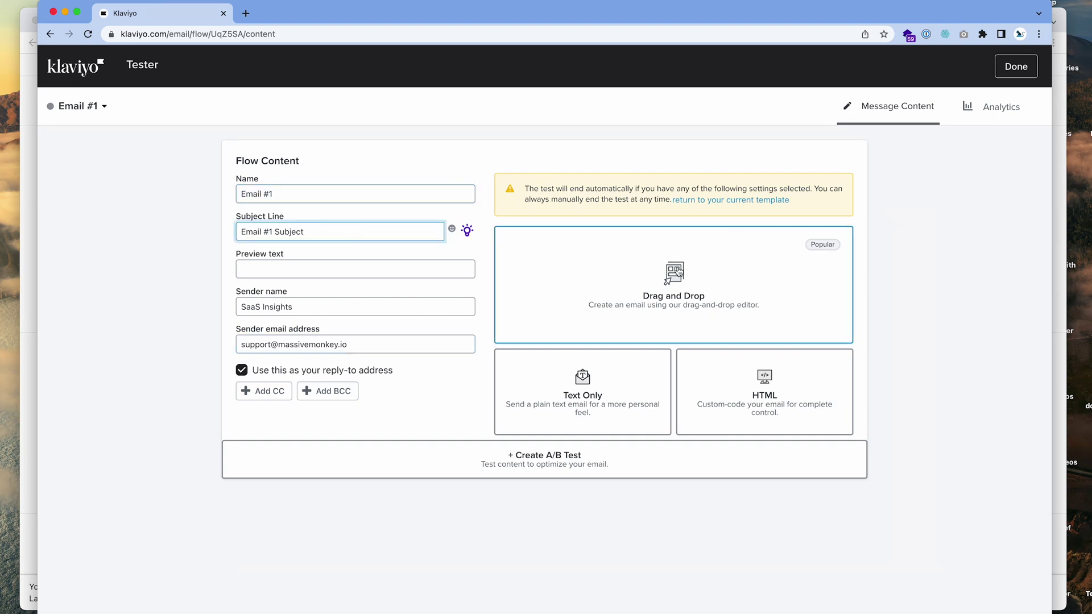
left_click(647, 280)
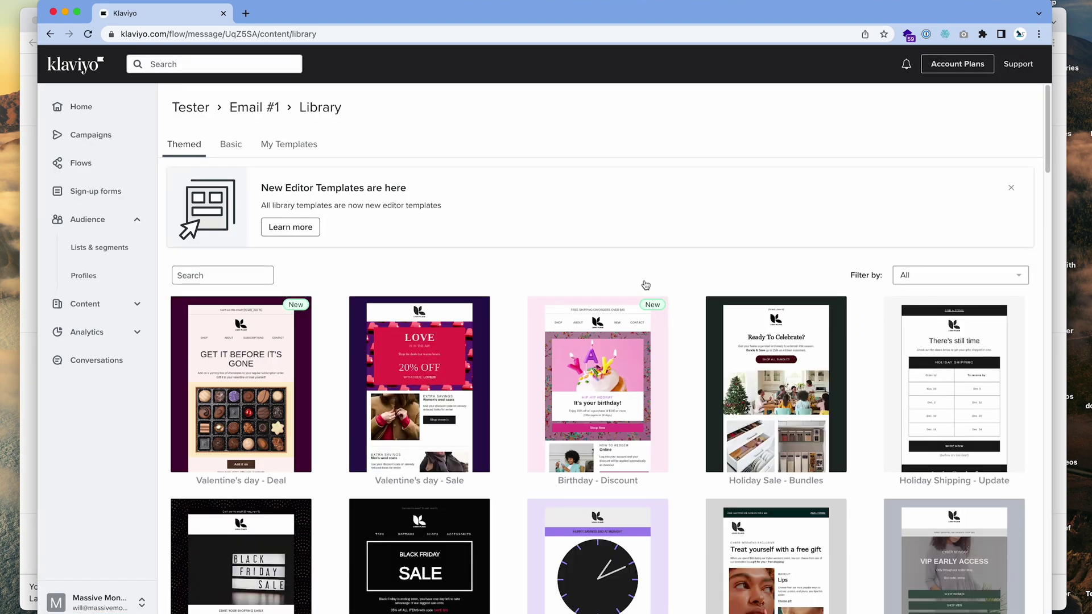
Base Email #1 on the Valentine's day - Sale template.
scroll(647, 285, "down", 2)
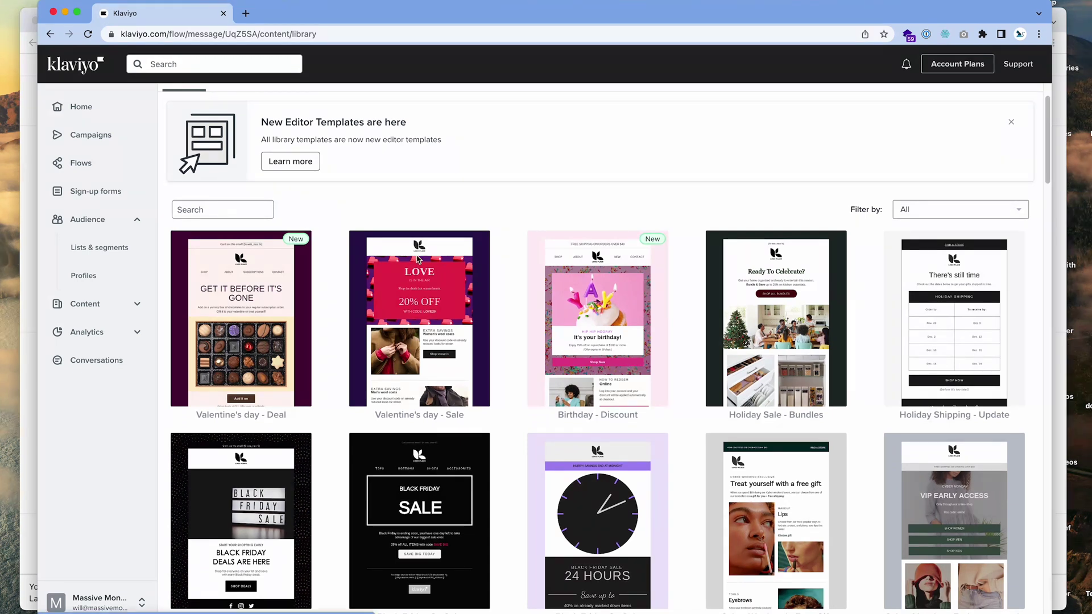
left_click(418, 259)
left_click(728, 594)
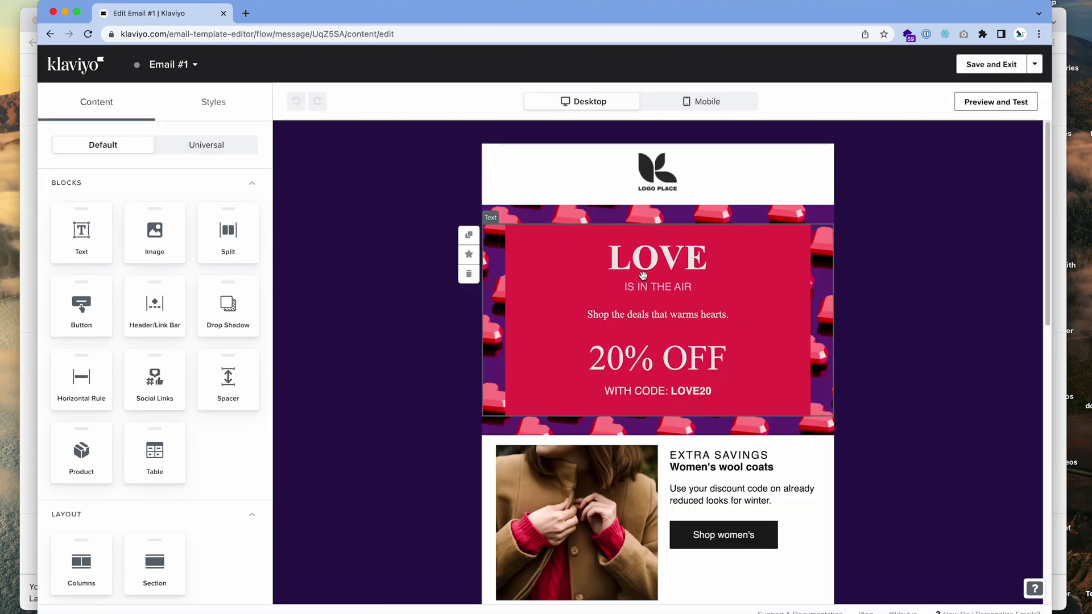
Relabel the Shop women's button to Download Files and save the email design.
scroll(671, 415, "down", 3)
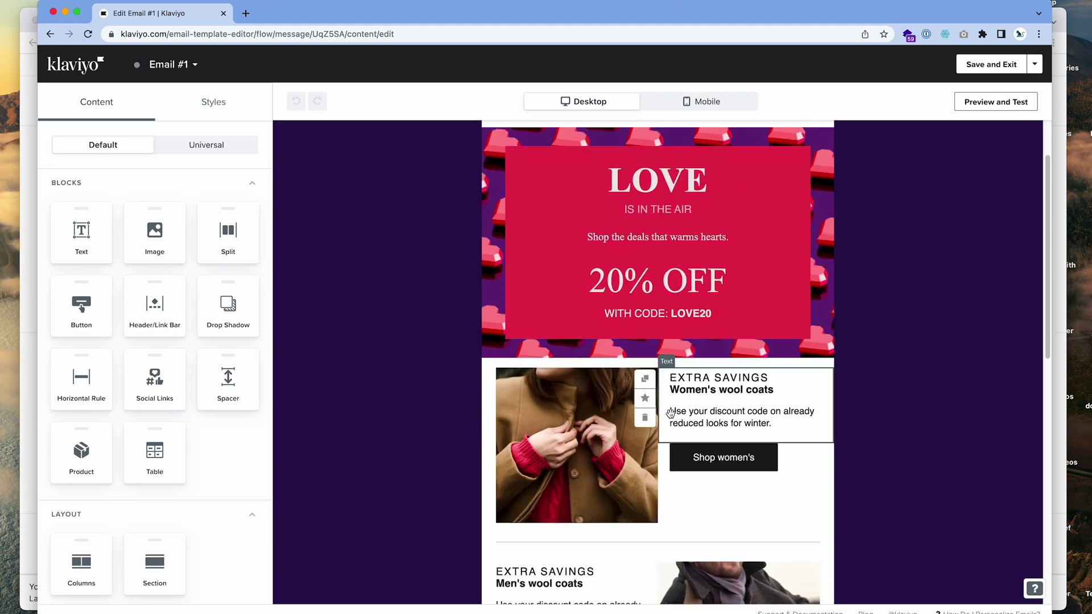
left_click(690, 458)
left_click_drag(203, 190, 124, 196)
type("Download Files")
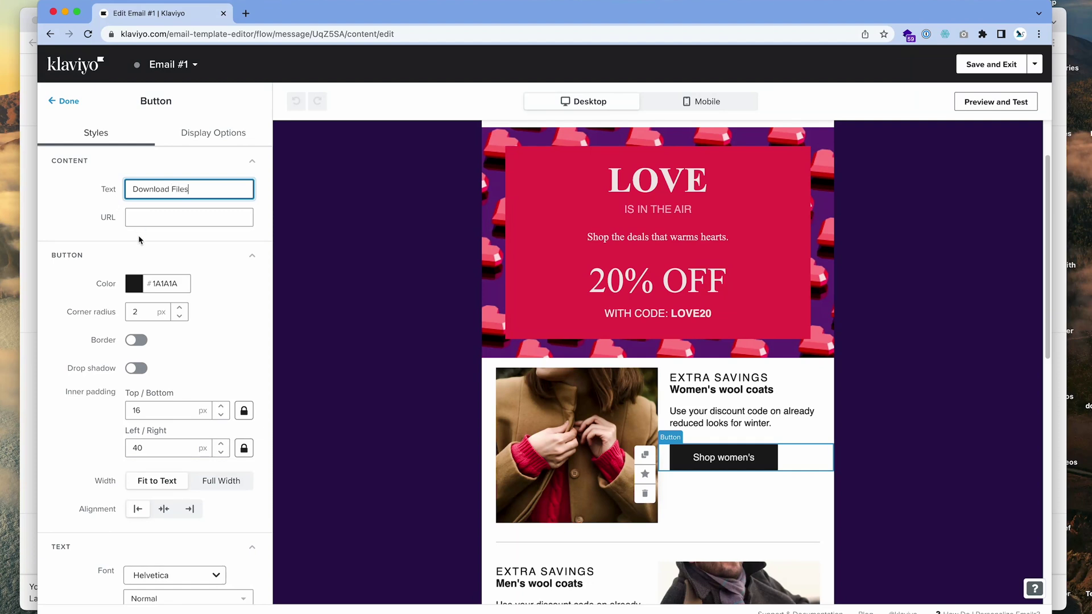
left_click(142, 221)
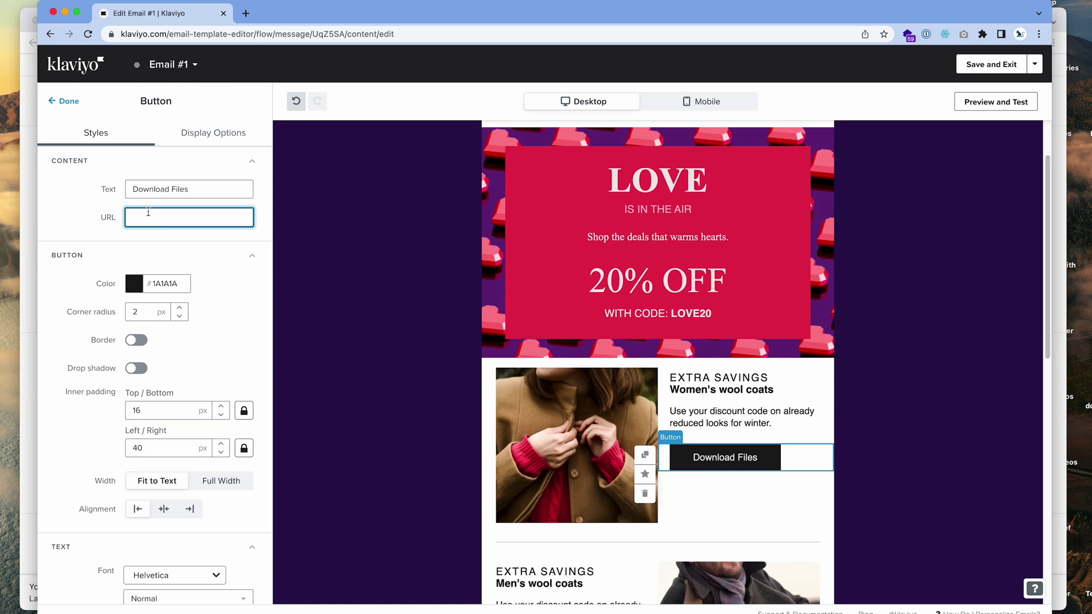
left_click(982, 68)
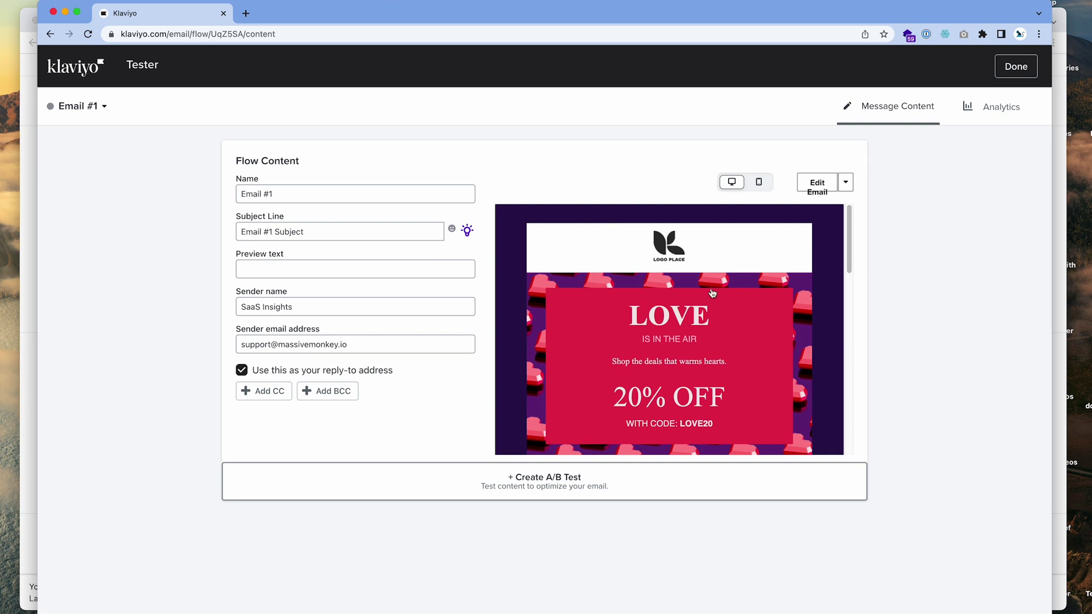
Finish Email #1 and return to the Tester flow builder with it in Draft.
left_click(1013, 71)
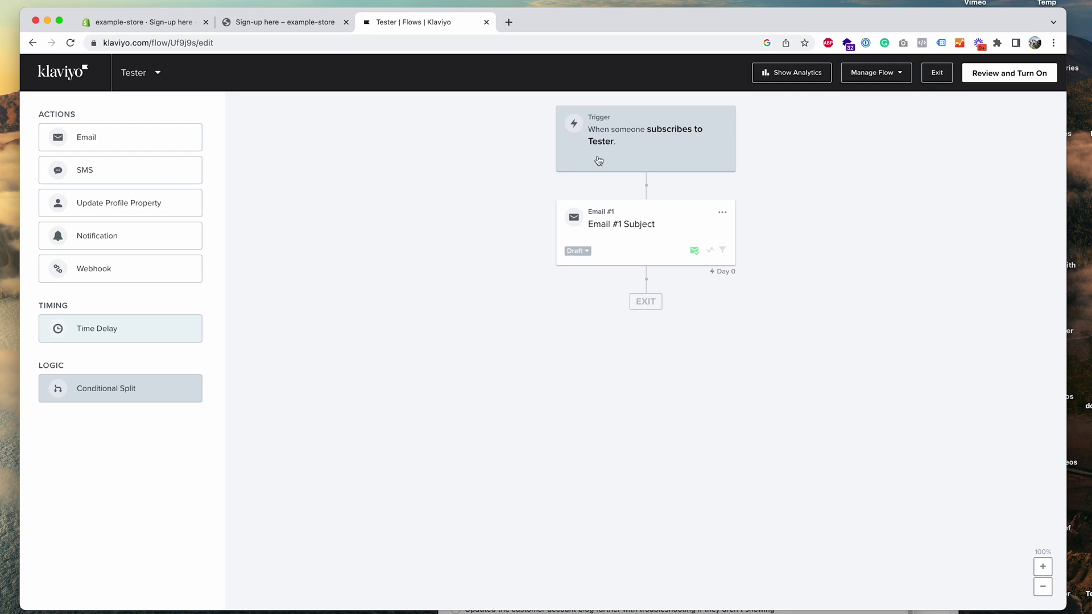
Set Email #1's status to Live and dismiss the congratulations message.
left_click(578, 251)
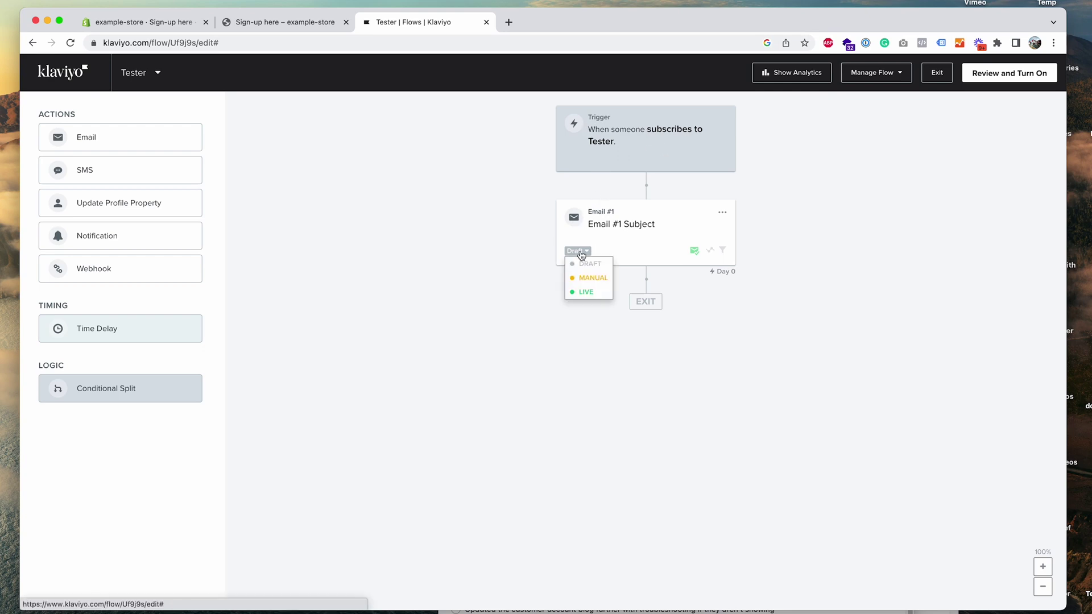
left_click(590, 293)
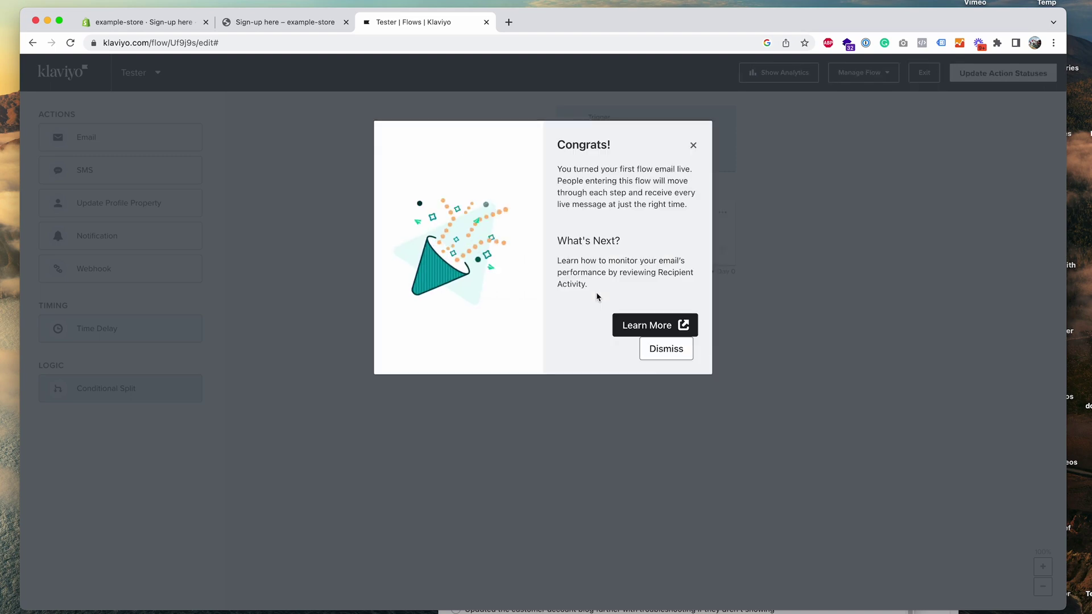
left_click(668, 350)
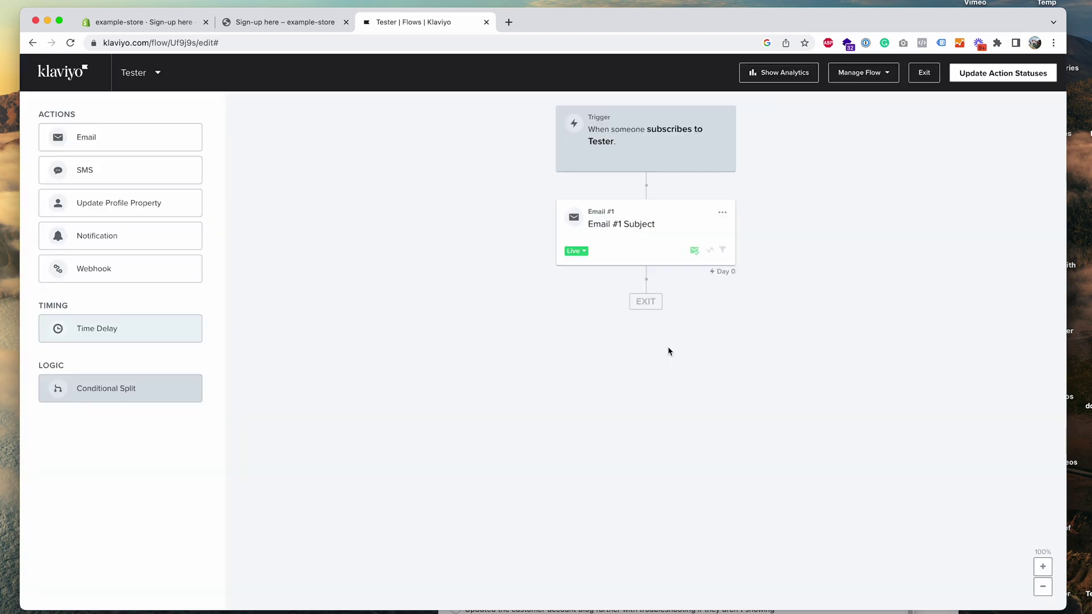
Update all Tester flow action statuses to Live.
left_click(986, 80)
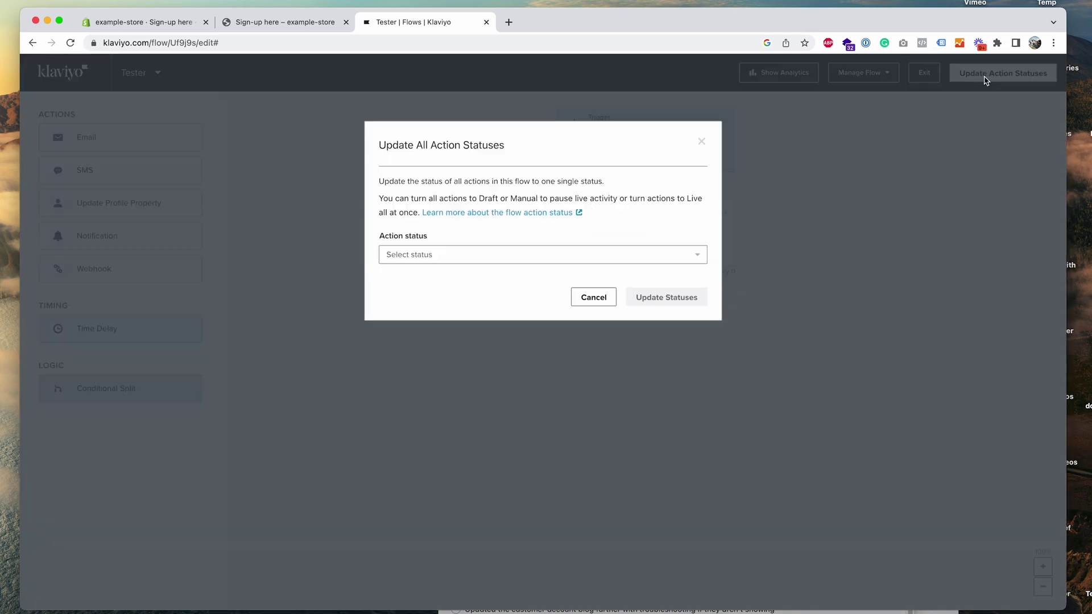
left_click(680, 261)
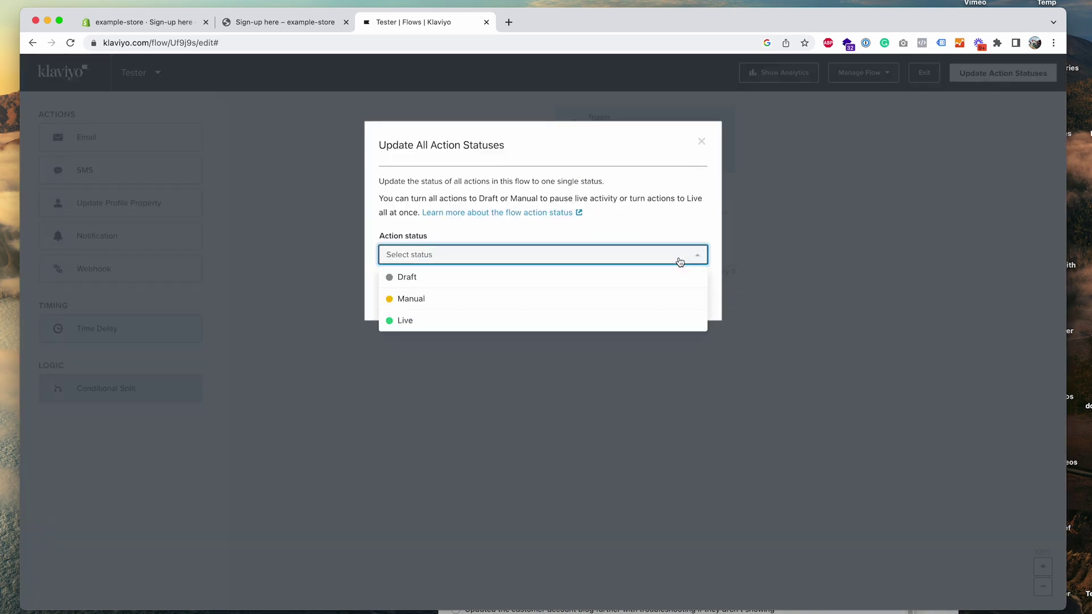
left_click(655, 322)
left_click(675, 297)
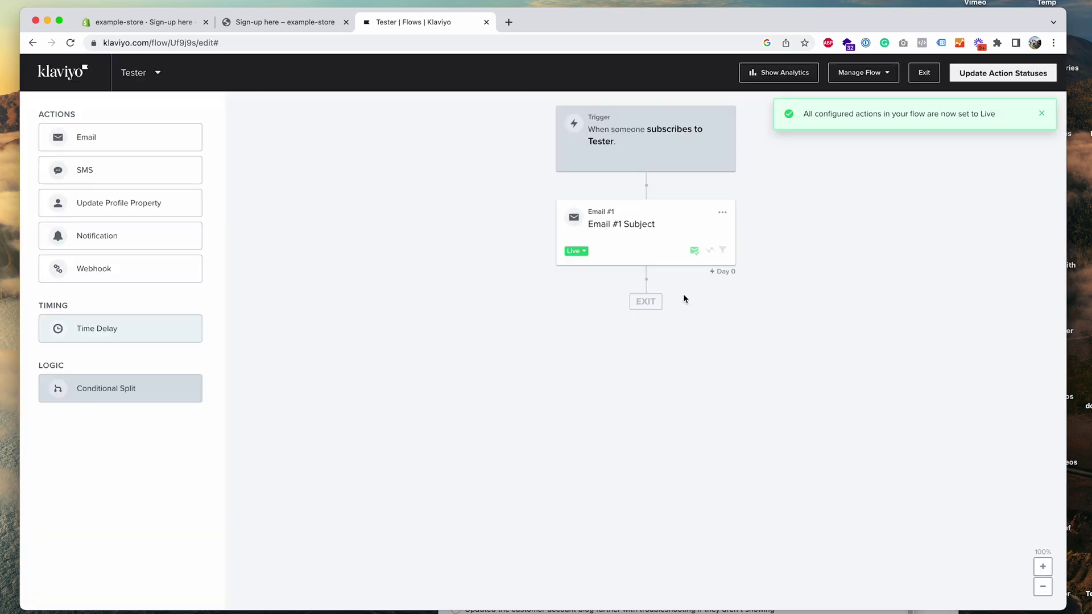
left_click(1042, 113)
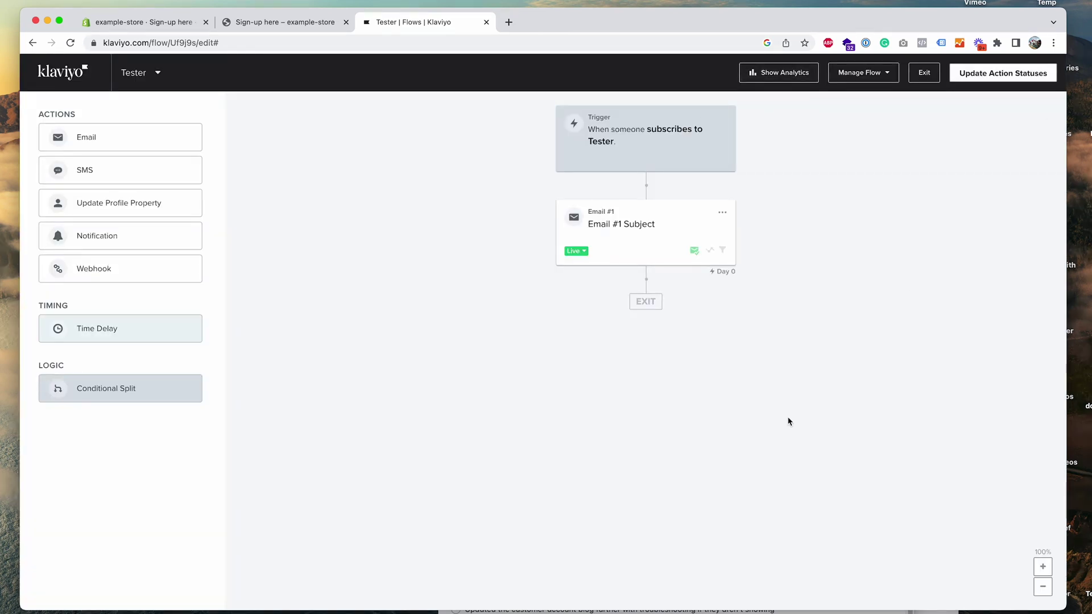